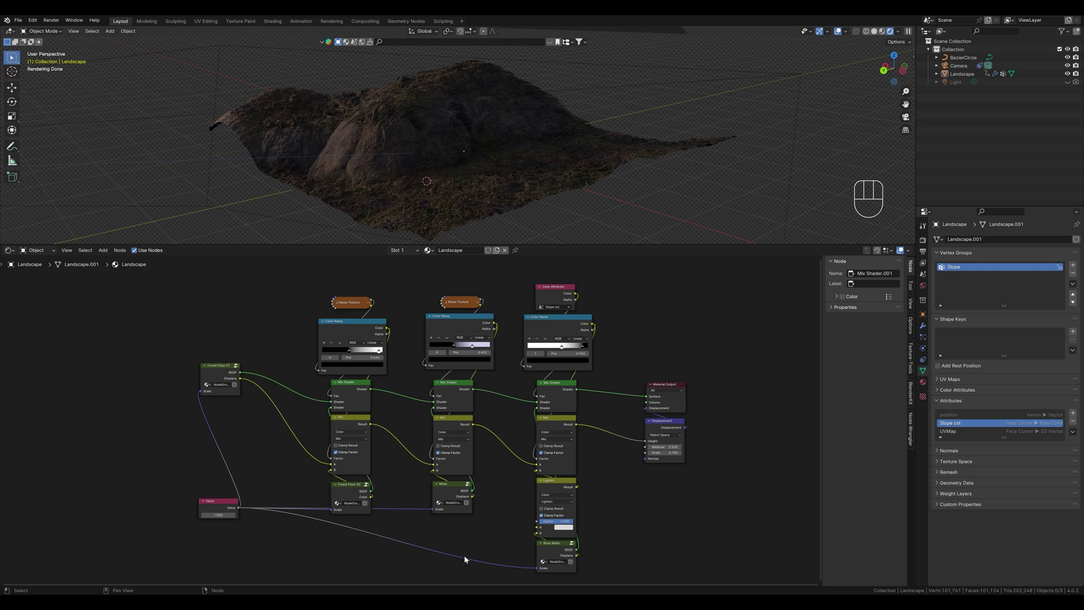
Move the Material Output and Displacement nodes down and to the right.
{"action": "scroll", "coordinate": [464, 555], "scroll_direction": "down", "scroll_amount": 3}
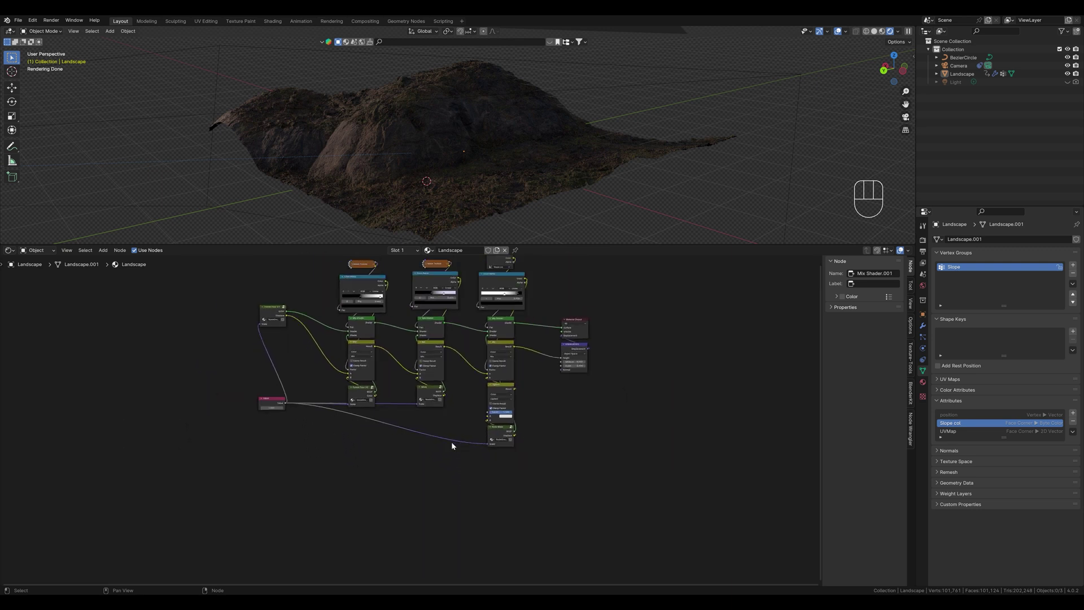
{"action": "scroll", "coordinate": [452, 446], "scroll_direction": "down", "scroll_amount": 1}
{"action": "left_click", "coordinate": [539, 361]}
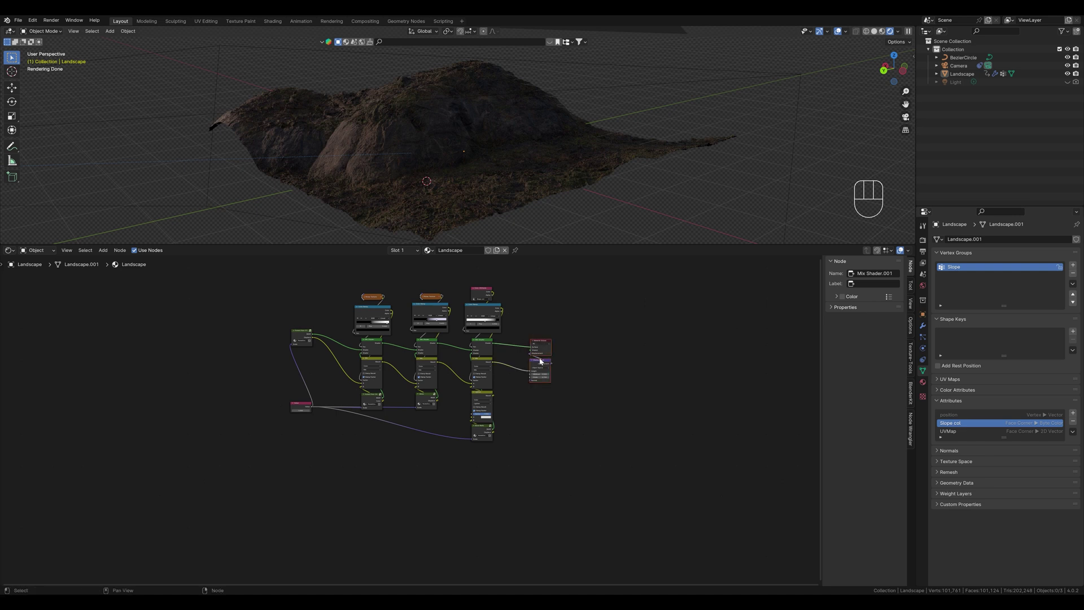
{"action": "left_click_drag", "start_coordinate": [540, 362], "coordinate": [606, 481]}
Duplicate the Rock Walls group and wire its outputs into the material, showing bare-rock terrain.
{"action": "left_click", "coordinate": [482, 429]}
{"action": "key", "text": "shift+d"}
{"action": "left_click", "coordinate": [323, 502]}
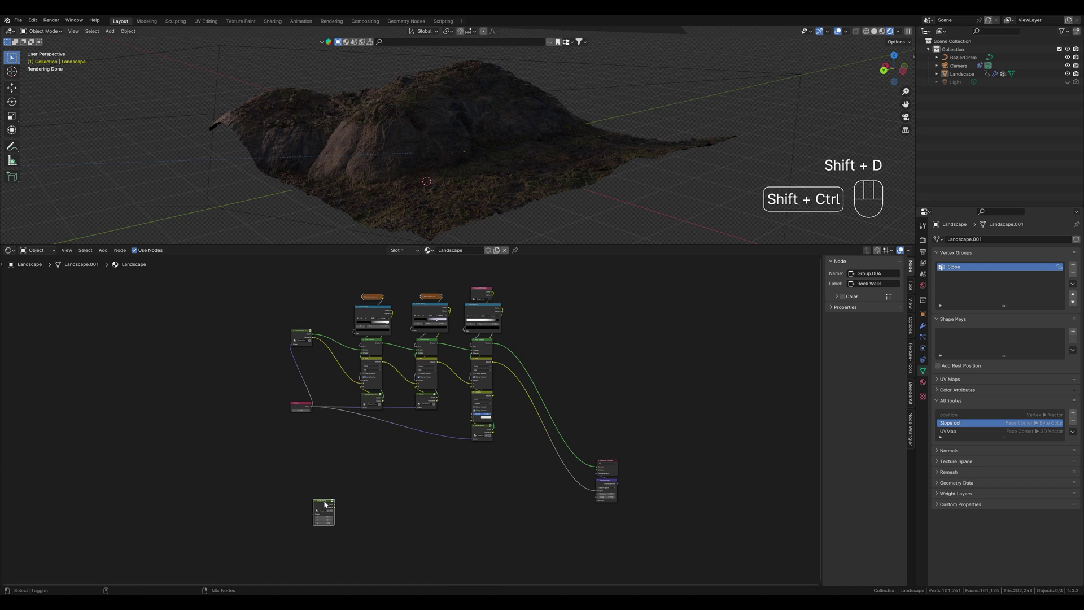
{"action": "left_click_drag", "start_coordinate": [334, 507], "coordinate": [597, 491]}
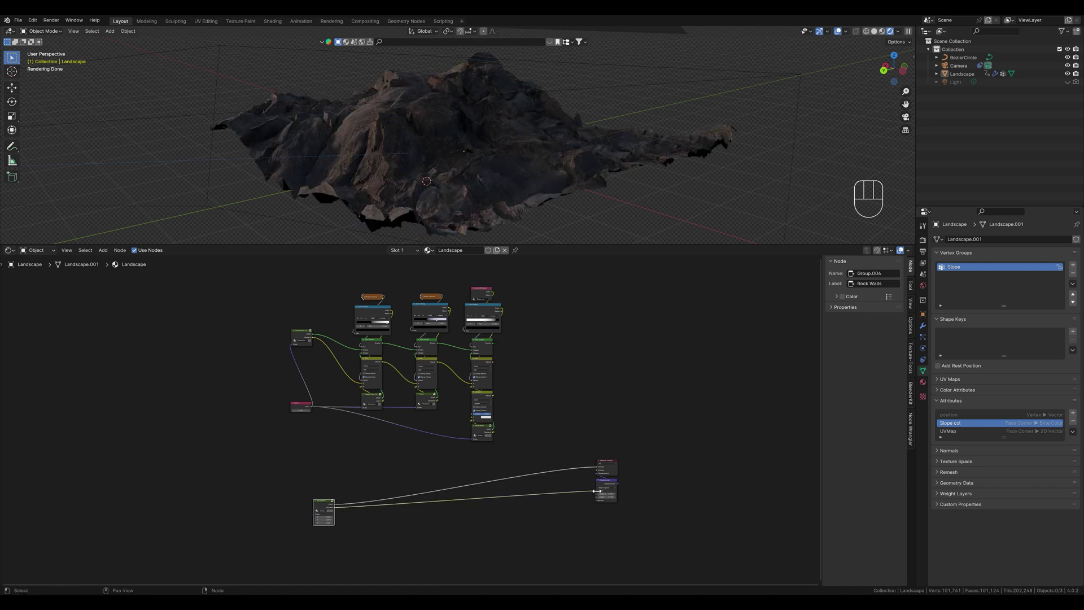
{"action": "middle_click_drag", "start_coordinate": [542, 148], "coordinate": [485, 149]}
{"action": "scroll", "coordinate": [476, 480], "scroll_direction": "up", "scroll_amount": 5}
{"action": "scroll", "coordinate": [474, 489], "scroll_direction": "up", "scroll_amount": 2}
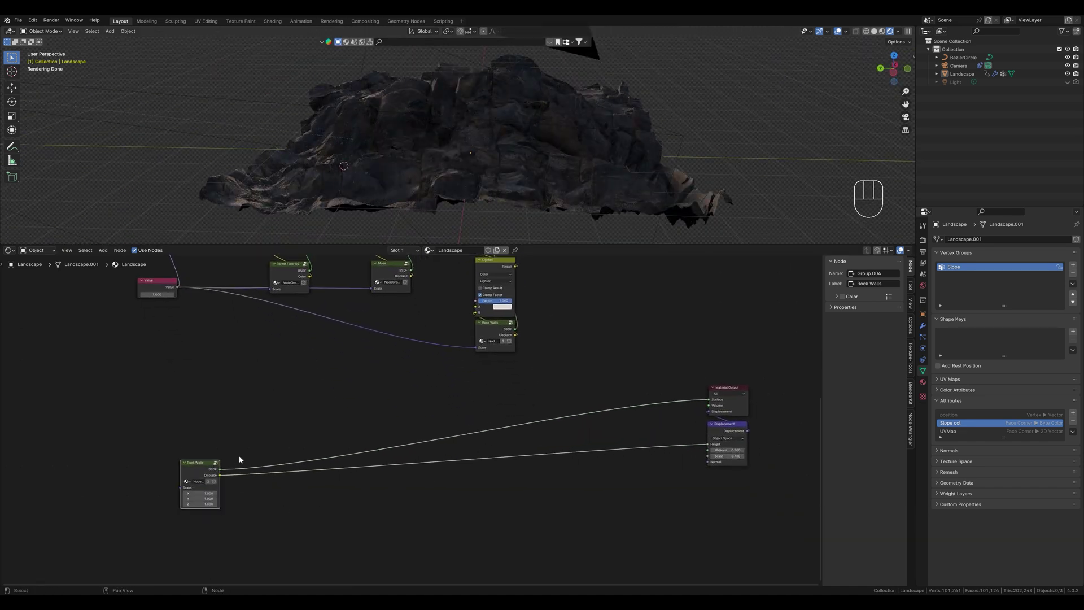
{"action": "middle_click_drag", "start_coordinate": [717, 162], "coordinate": [337, 134]}
{"action": "middle_click_drag", "start_coordinate": [265, 316], "coordinate": [450, 468]}
Duplicate the Forest Floor 01 group node and place the copy lower down.
{"action": "left_click", "coordinate": [350, 308]}
{"action": "key", "text": "shift+d"}
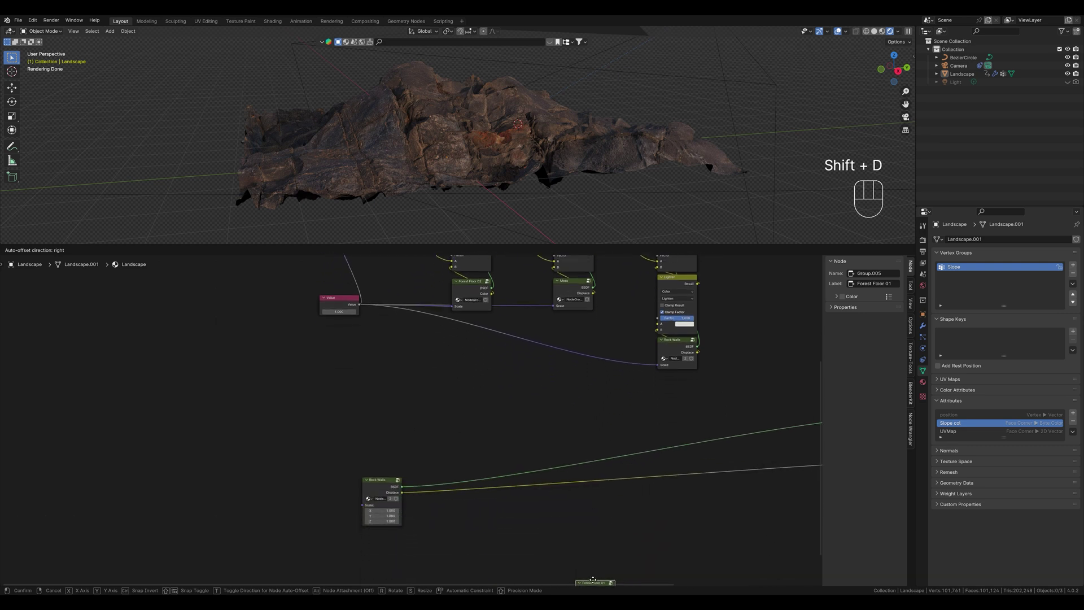
{"action": "left_click", "coordinate": [492, 513]}
Add a Separate XYZ node fed by Texture Coordinate and Mapping, discarding the Image Texture.
{"action": "key", "text": "shift+a"}
{"action": "left_click", "coordinate": [547, 495]}
{"action": "type", "text": "sper"}
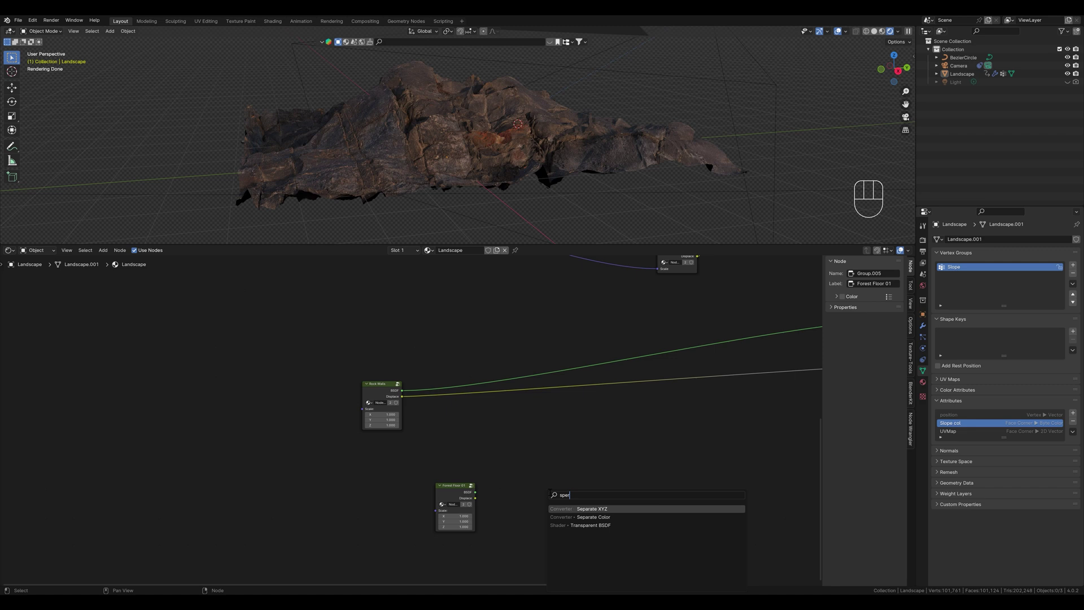
{"action": "key", "text": "Return"}
{"action": "left_click", "coordinate": [282, 476]}
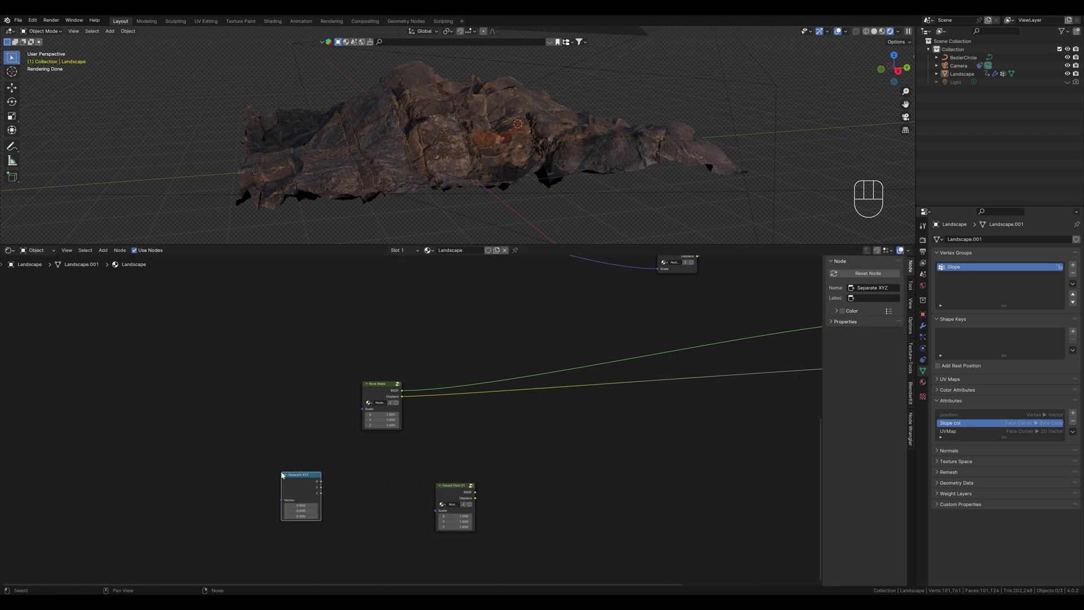
{"action": "key", "text": "ctrl+t"}
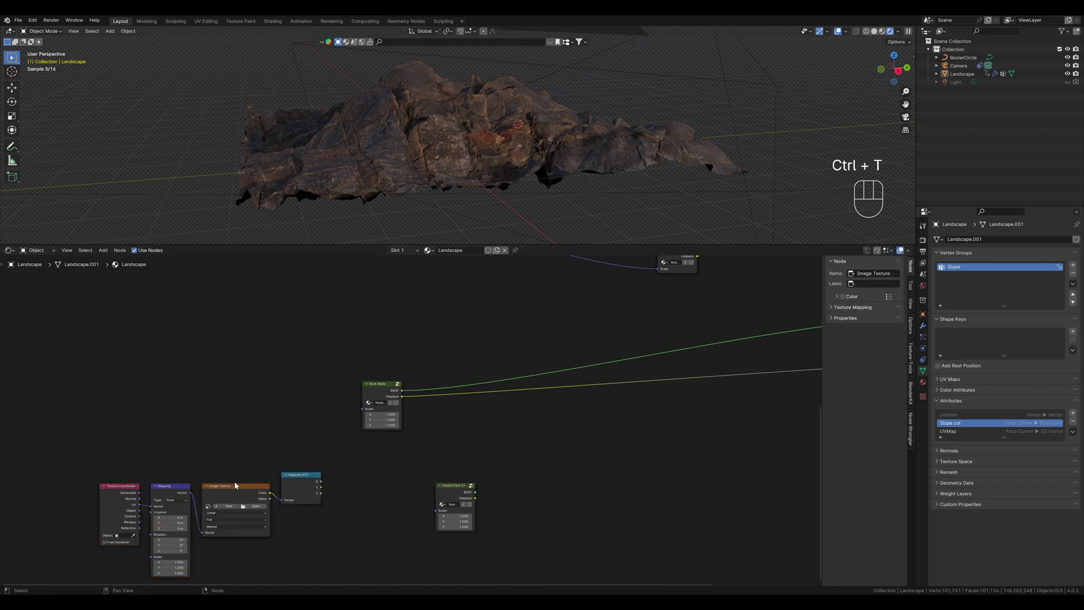
{"action": "key", "text": "Delete"}
{"action": "left_click_drag", "start_coordinate": [120, 451], "coordinate": [173, 500]}
{"action": "left_click_drag", "start_coordinate": [173, 495], "coordinate": [281, 500]}
Feed Z into a Color Ramp, use Object coordinates, set the black stop to 0.405, and preview it.
{"action": "key", "text": "shift+a"}
{"action": "left_click", "coordinate": [331, 494]}
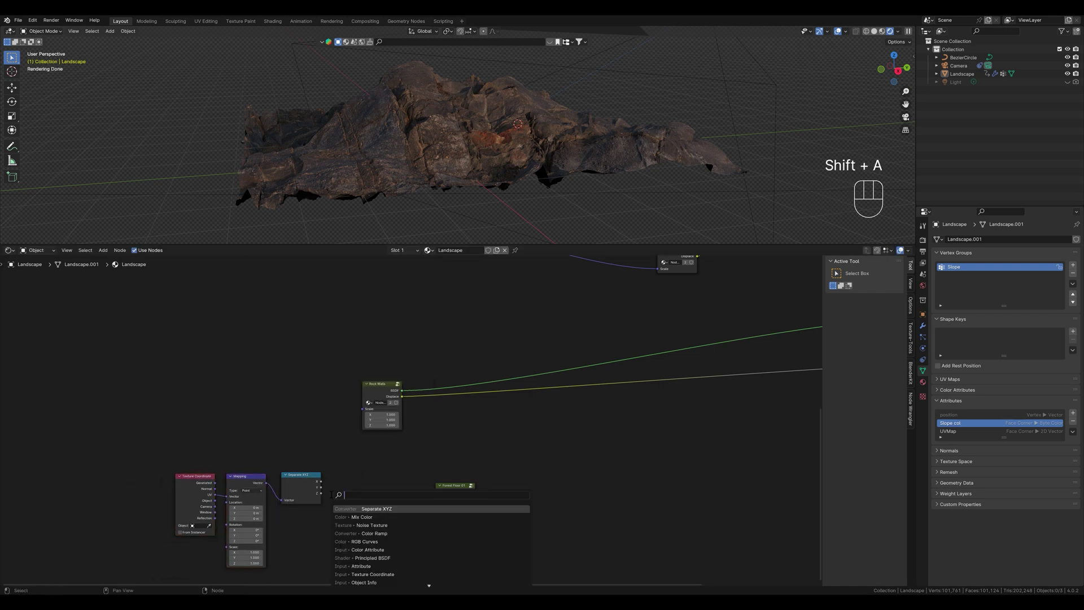
{"action": "type", "text": "color ramp"}
{"action": "key", "text": "Return"}
{"action": "left_click", "coordinate": [329, 482]}
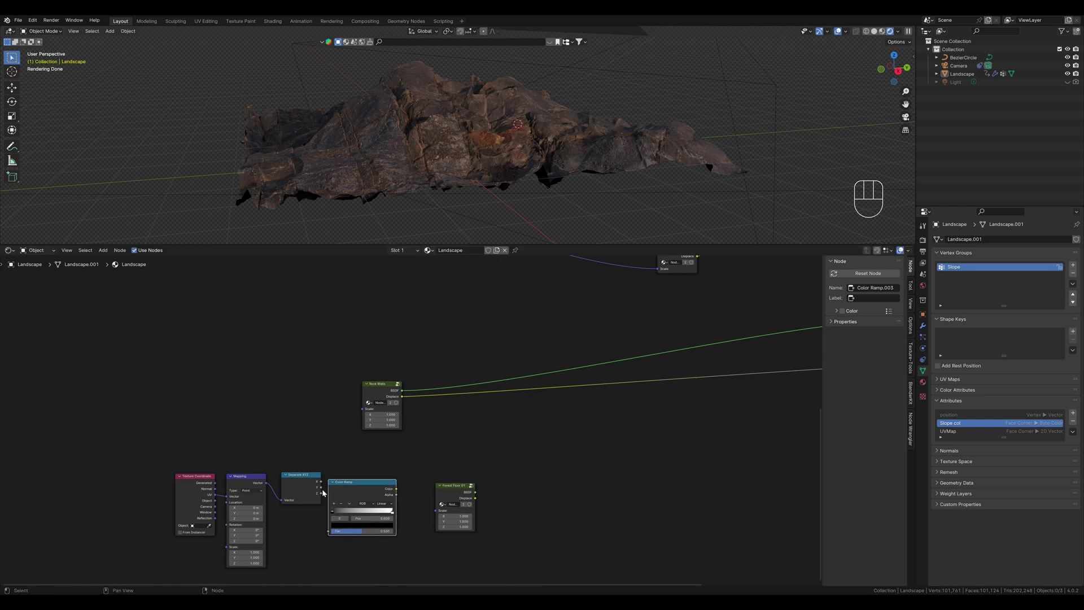
{"action": "left_click_drag", "start_coordinate": [321, 493], "coordinate": [328, 531]}
{"action": "left_click", "coordinate": [360, 483], "text": "ctrl+shift"}
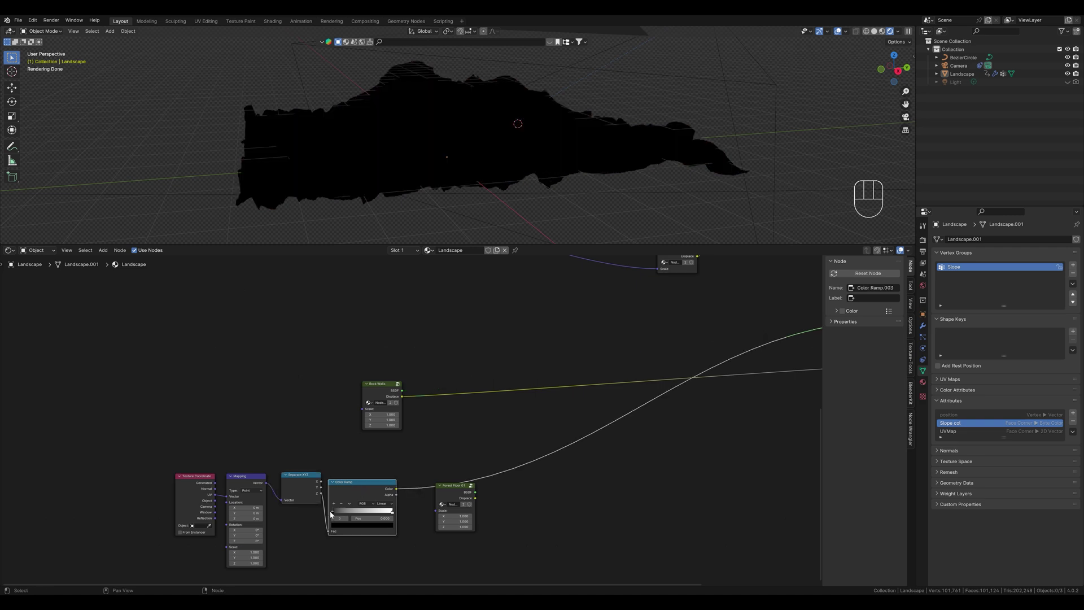
{"action": "left_click_drag", "start_coordinate": [216, 501], "coordinate": [226, 497]}
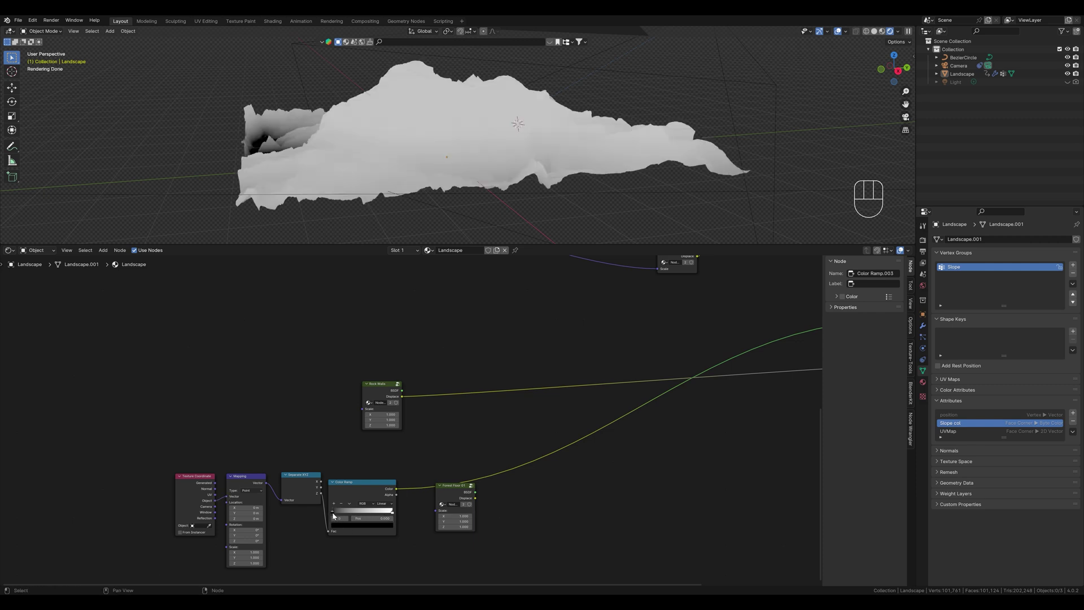
{"action": "left_click_drag", "start_coordinate": [333, 513], "coordinate": [384, 519]}
{"action": "middle_click_drag", "start_coordinate": [500, 329], "coordinate": [443, 537]}
{"action": "left_click_drag", "start_coordinate": [364, 390], "coordinate": [415, 305]}
Duplicate the Mix Shader and Mix nodes and feed both groups' BSDF and Displace into them.
{"action": "key", "text": "shift+d"}
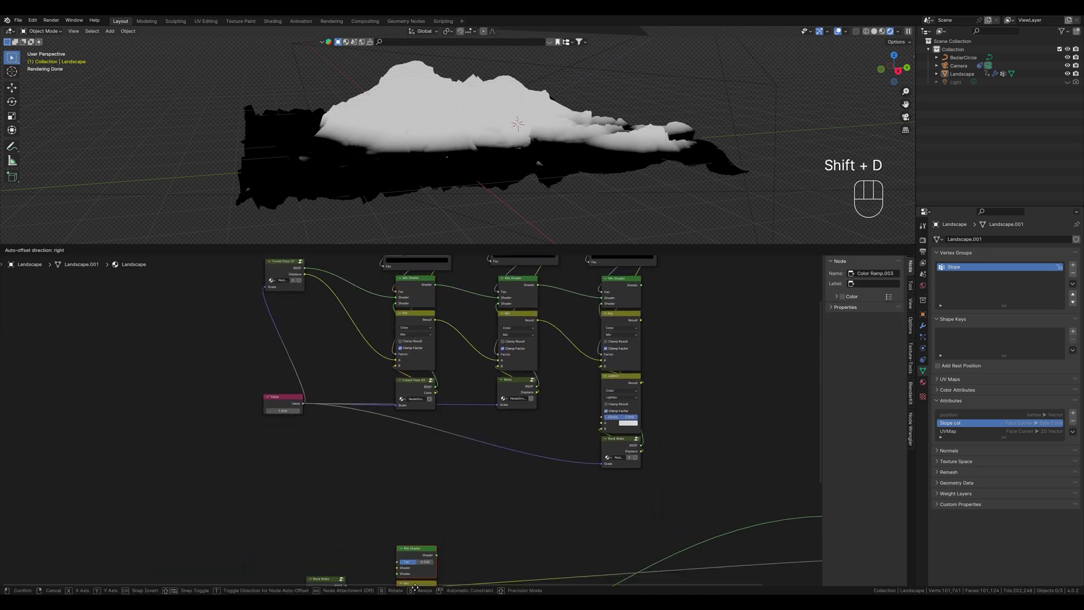
{"action": "left_click", "coordinate": [417, 339]}
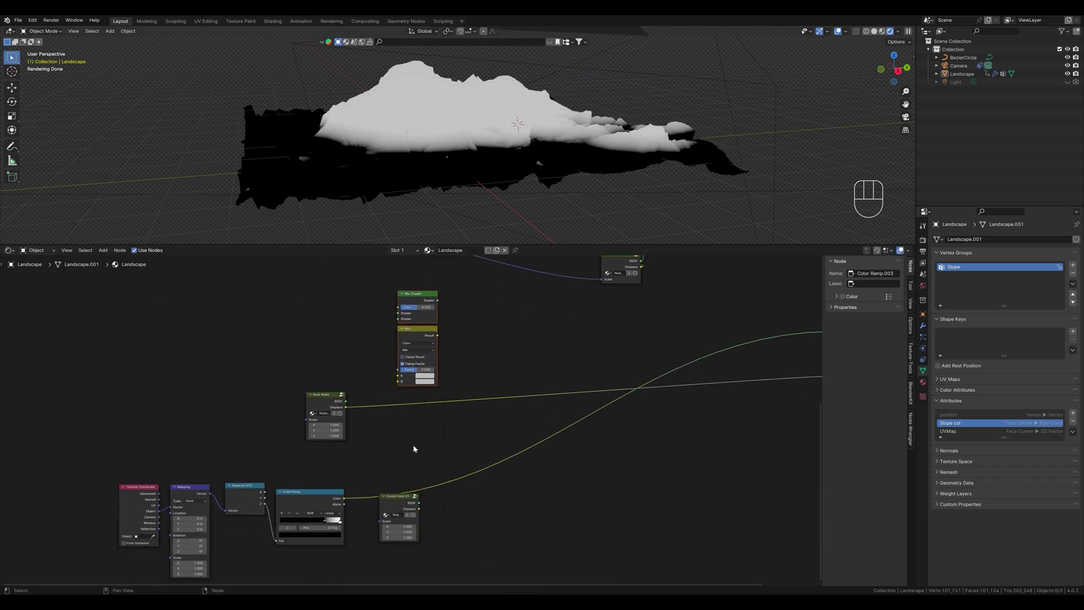
{"action": "left_click_drag", "start_coordinate": [403, 499], "coordinate": [417, 423]}
{"action": "left_click", "coordinate": [373, 377]}
{"action": "left_click_drag", "start_coordinate": [346, 402], "coordinate": [398, 313]}
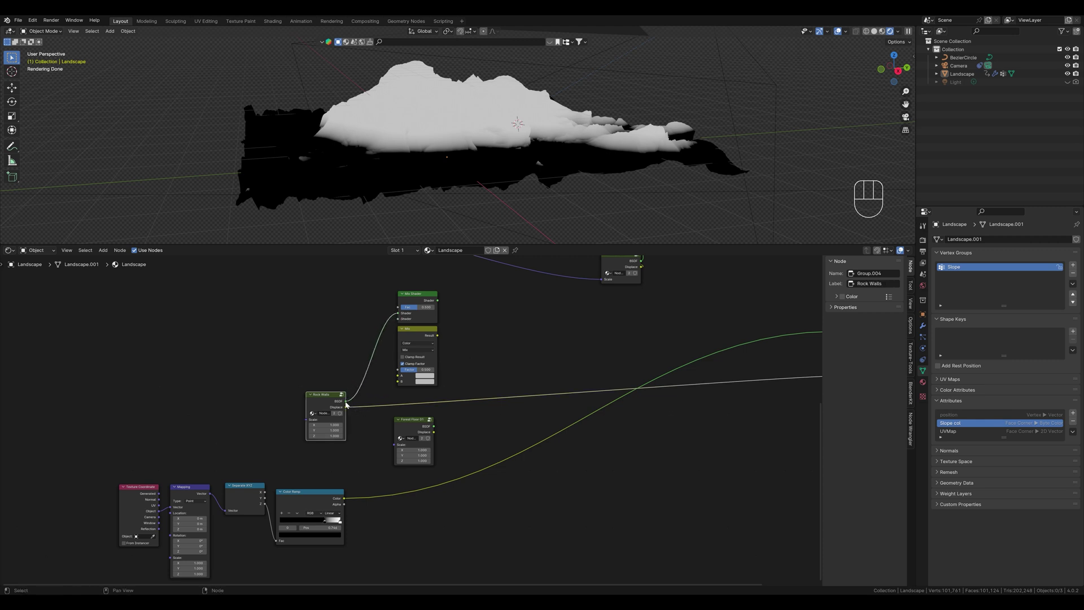
{"action": "left_click_drag", "start_coordinate": [346, 407], "coordinate": [398, 377]}
{"action": "left_click_drag", "start_coordinate": [434, 427], "coordinate": [398, 319]}
{"action": "left_click_drag", "start_coordinate": [433, 432], "coordinate": [403, 385]}
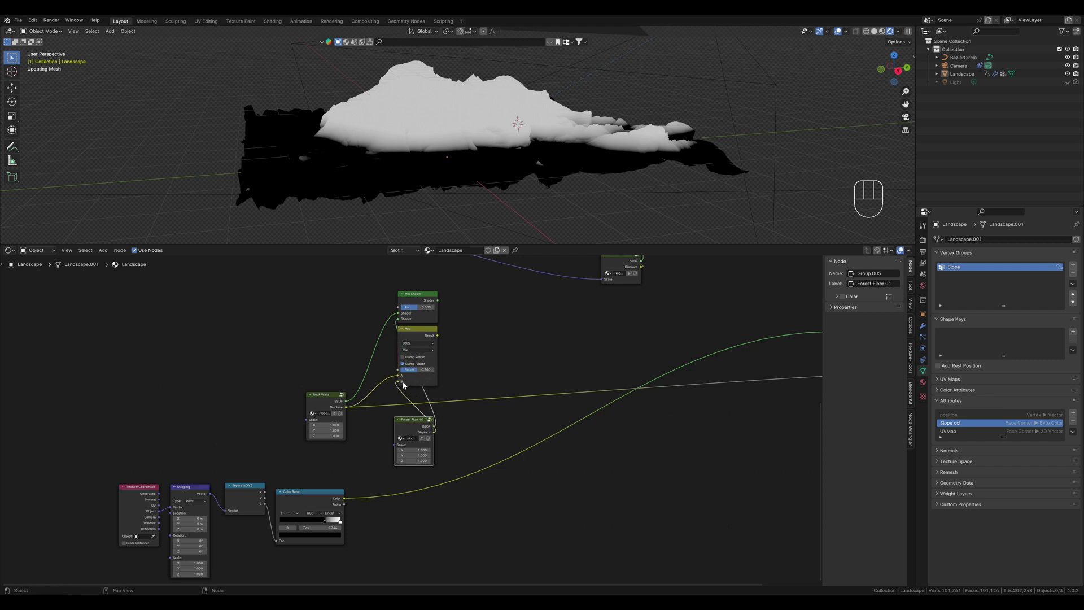
Route the mixes to the material and displacement, use the Color Ramp as Fac, set white stop 0.731.
{"action": "left_click", "coordinate": [427, 305], "text": "ctrl+shift"}
{"action": "left_click_drag", "start_coordinate": [436, 336], "coordinate": [730, 376]}
{"action": "middle_click_drag", "start_coordinate": [263, 510], "coordinate": [370, 492]}
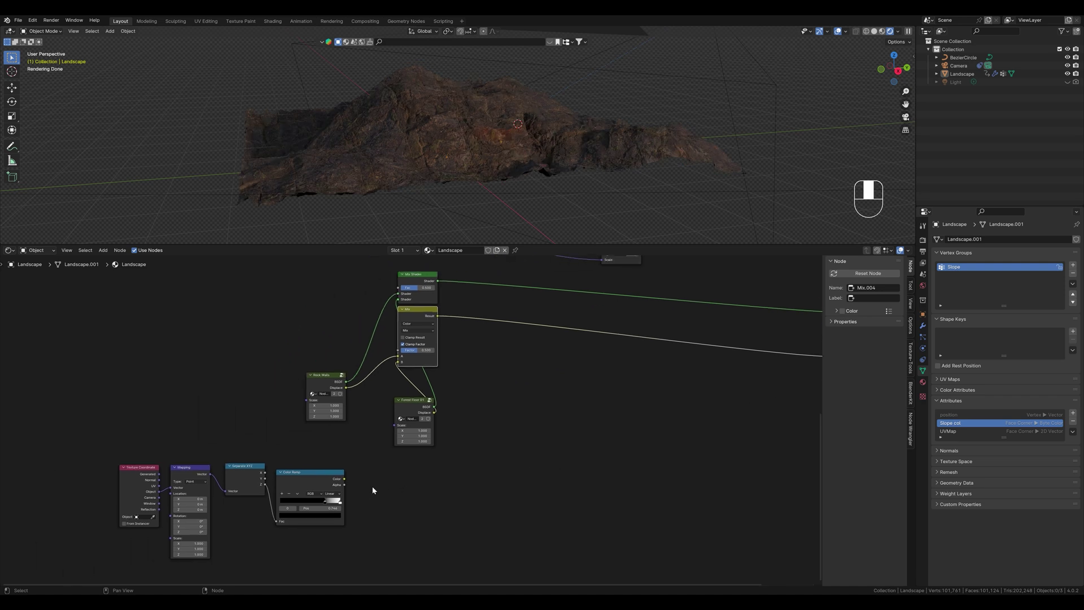
{"action": "left_click_drag", "start_coordinate": [345, 478], "coordinate": [396, 351]}
{"action": "left_click_drag", "start_coordinate": [345, 479], "coordinate": [397, 291]}
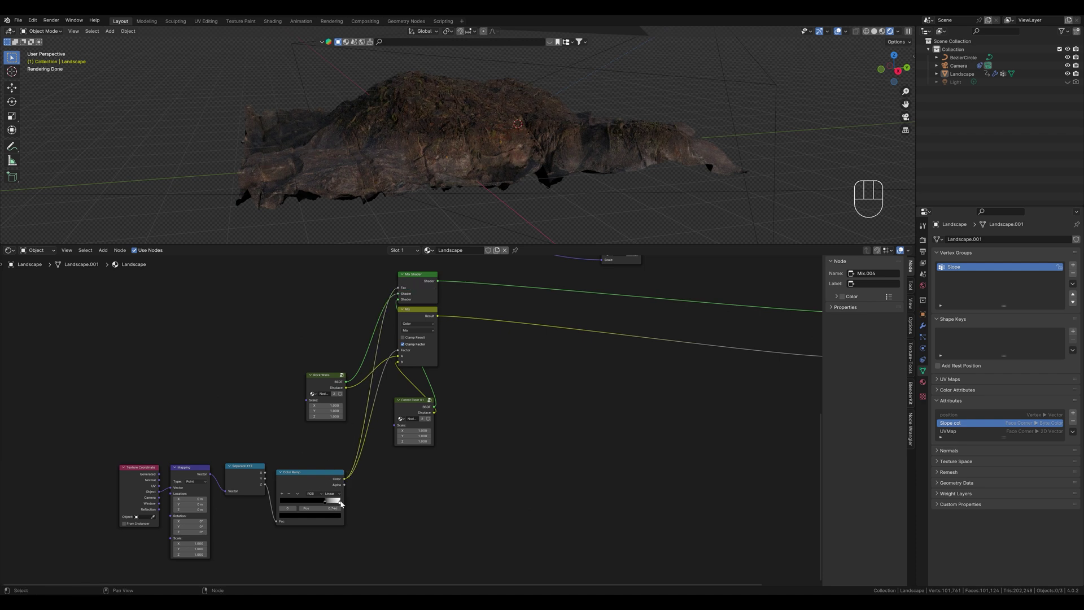
{"action": "left_click_drag", "start_coordinate": [341, 504], "coordinate": [331, 163]}
{"action": "middle_click_drag", "start_coordinate": [331, 164], "coordinate": [450, 174]}
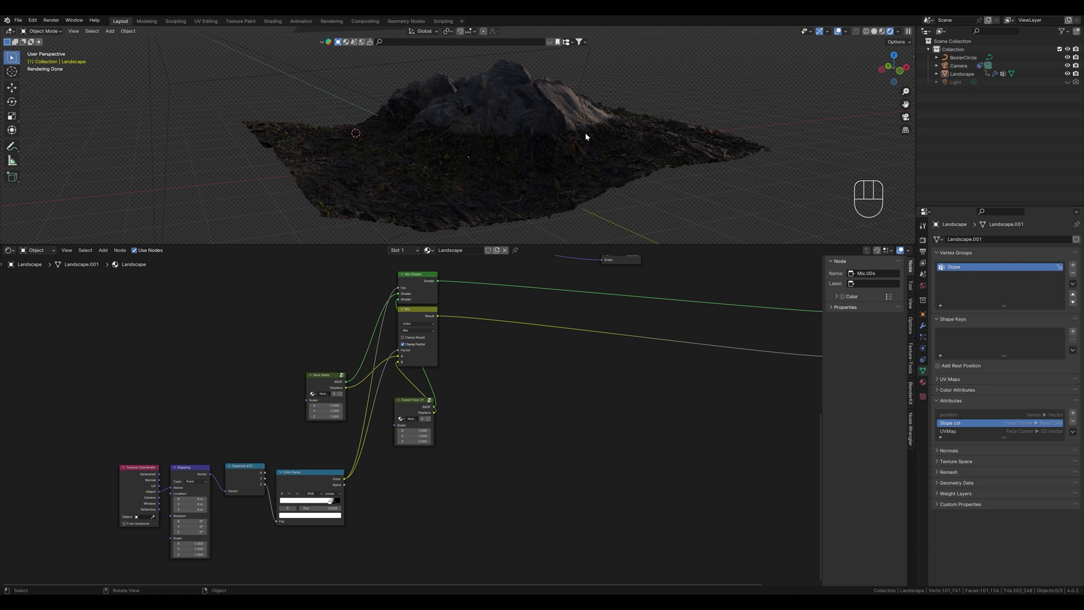
Add a Noise Texture to distort the Mapping node's Vector input.
{"action": "middle_click_drag", "start_coordinate": [350, 435], "coordinate": [477, 343]}
{"action": "key", "text": "shift+a"}
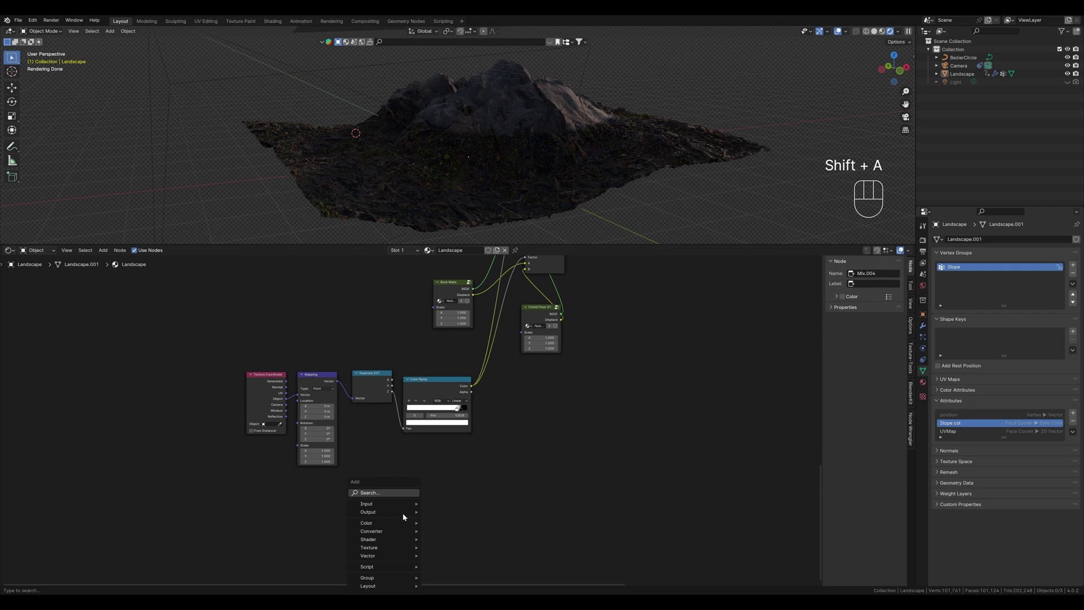
{"action": "left_click", "coordinate": [378, 493]}
{"action": "type", "text": "noise"}
{"action": "key", "text": "Return"}
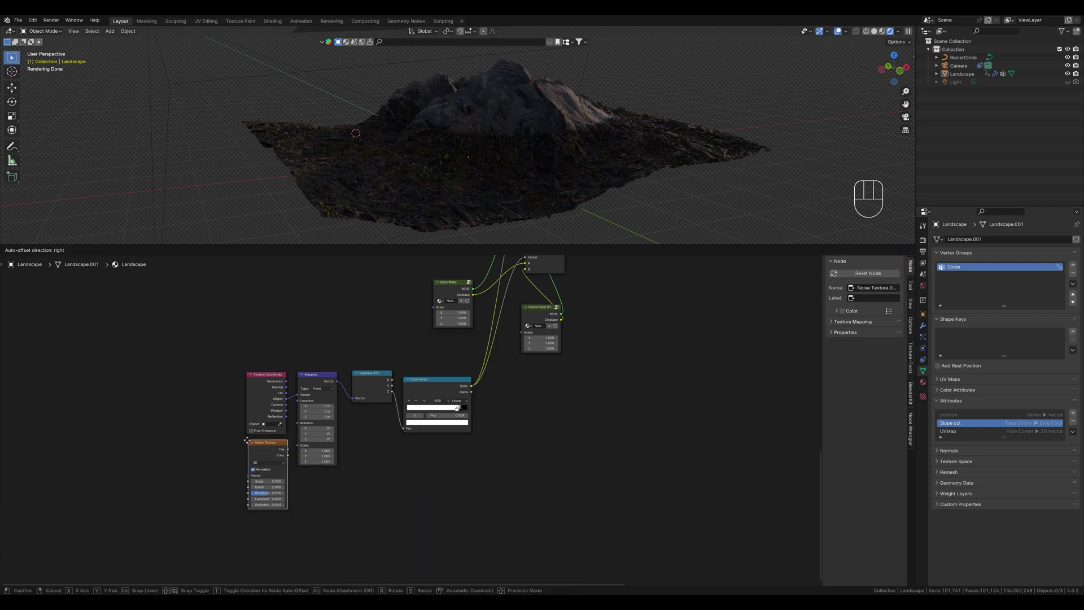
{"action": "left_click", "coordinate": [246, 444]}
{"action": "left_click_drag", "start_coordinate": [285, 452], "coordinate": [299, 404]}
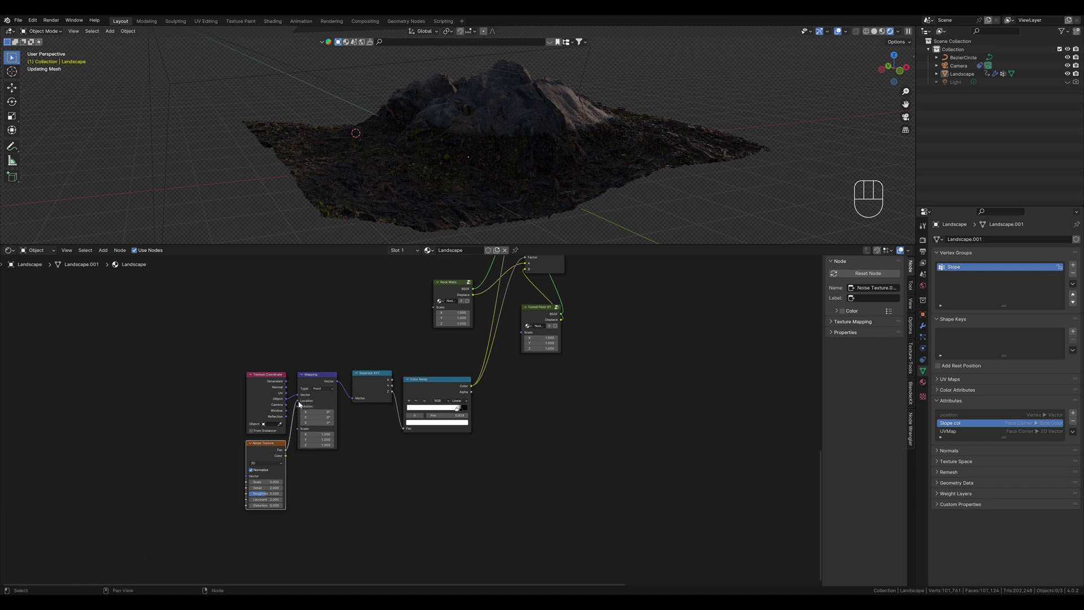
Set the Mapping Z scale to 0.630 while previewing the mask, then preview the Mix Shader.
{"action": "left_click", "coordinate": [441, 383], "text": "ctrl+shift"}
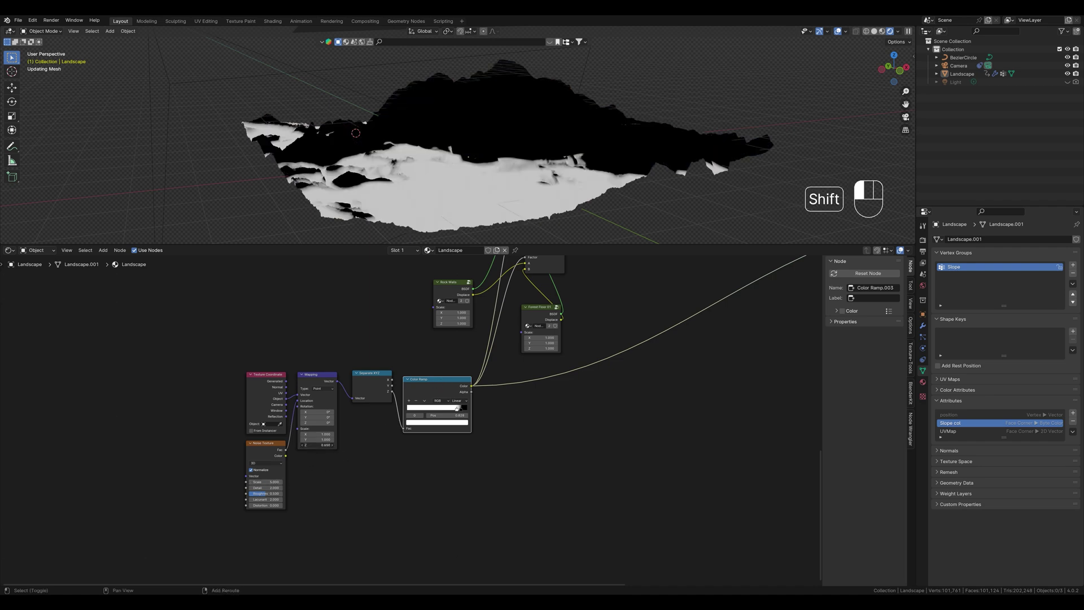
{"action": "left_click_drag", "start_coordinate": [326, 445], "coordinate": [322, 445], "text": "shift"}
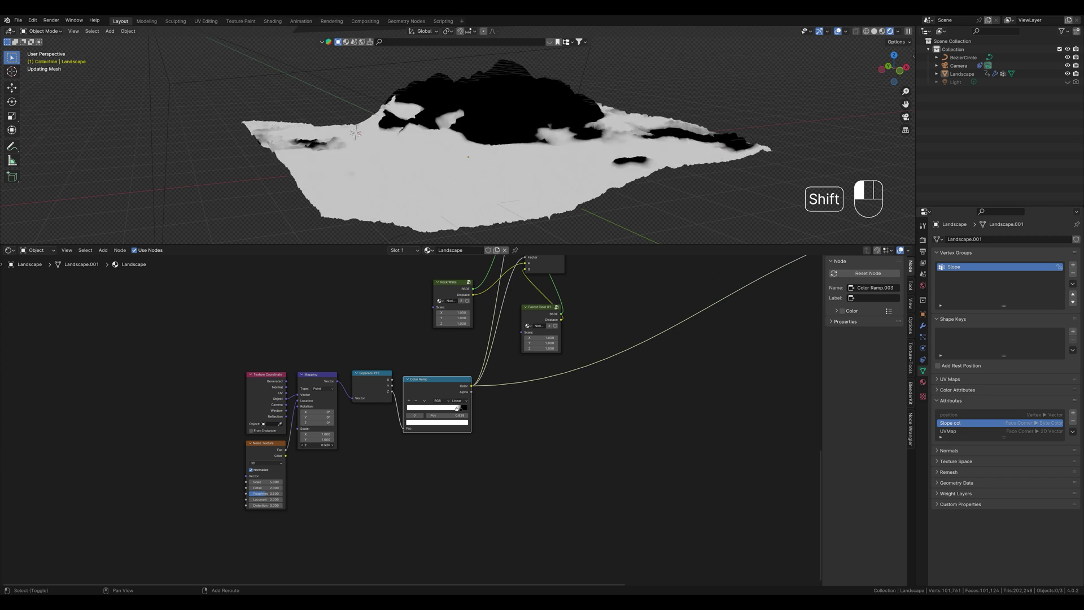
{"action": "middle_click_drag", "start_coordinate": [553, 148], "coordinate": [475, 141]}
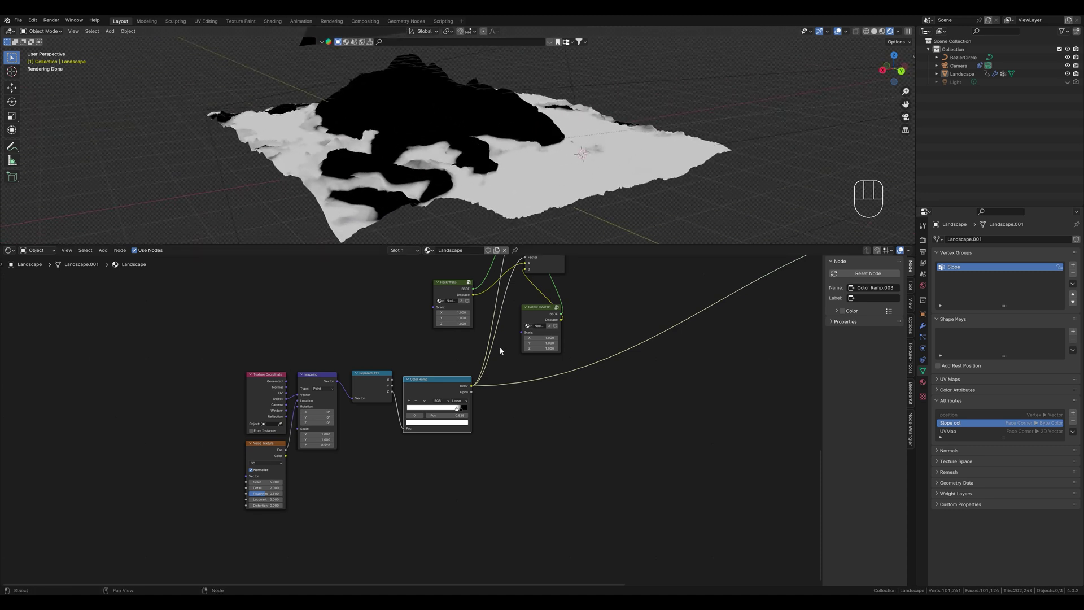
{"action": "middle_click_drag", "start_coordinate": [469, 374], "coordinate": [366, 456]}
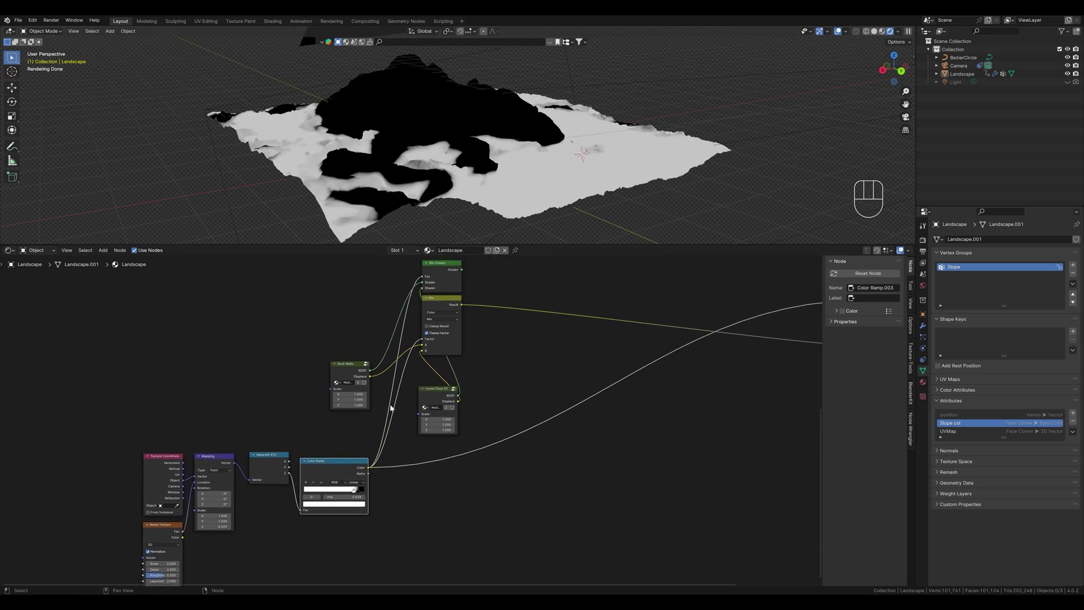
{"action": "left_click", "coordinate": [445, 265], "text": "ctrl+shift"}
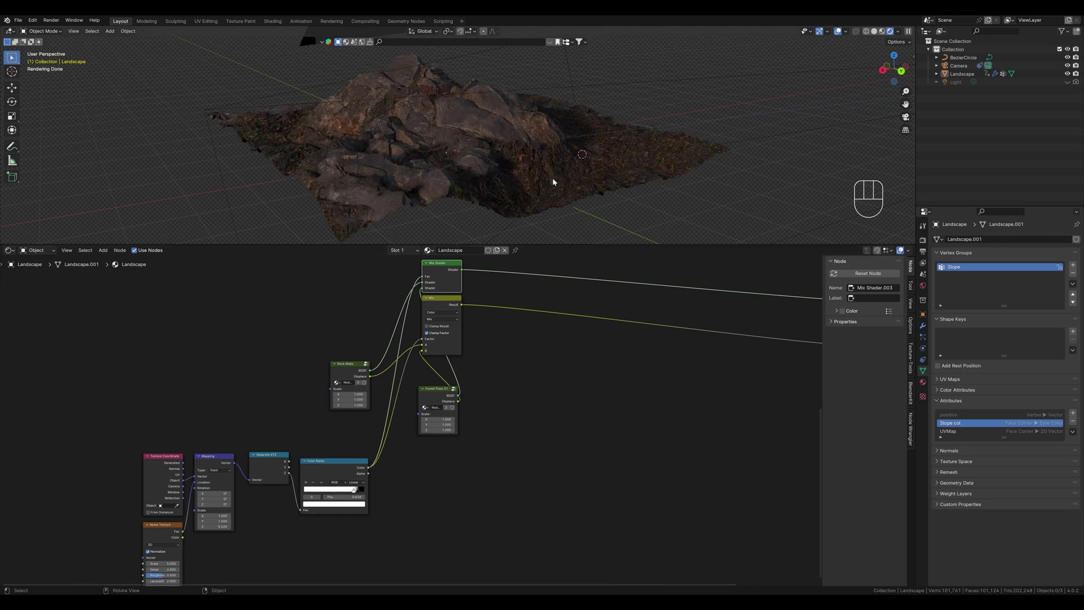
{"action": "middle_click_drag", "start_coordinate": [556, 177], "coordinate": [505, 189]}
Nudge the height mask Color Ramp's black stop slightly to the right.
{"action": "left_click", "coordinate": [358, 492]}
{"action": "left_click_drag", "start_coordinate": [358, 493], "coordinate": [360, 493]}
{"action": "middle_click_drag", "start_coordinate": [571, 140], "coordinate": [518, 155]}
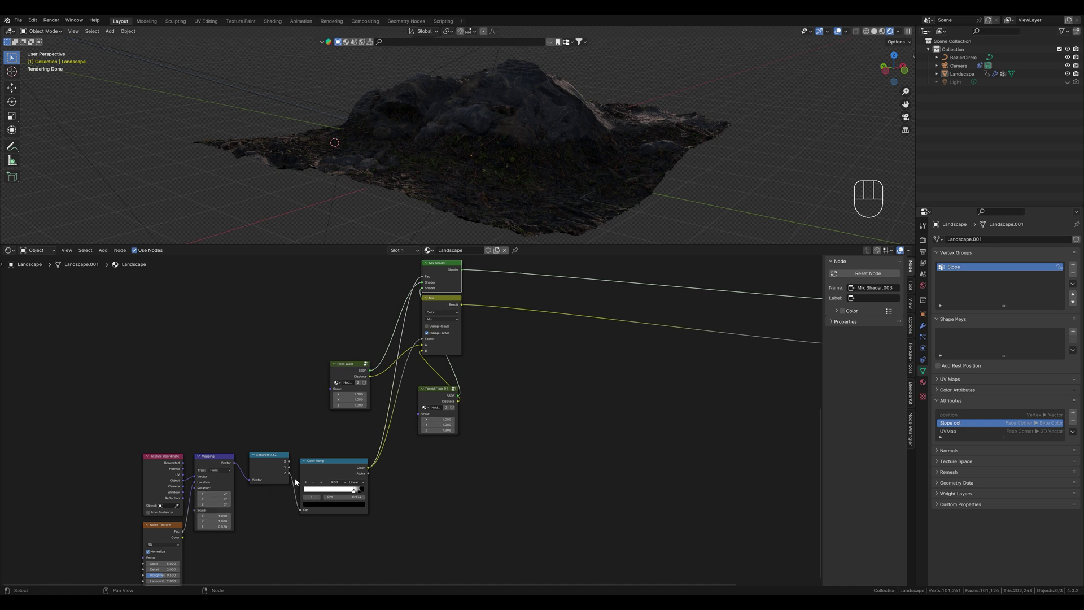
Duplicate the Color Attribute and slope Color Ramp nodes, then compare the noise and slope mask previews.
{"action": "middle_click_drag", "start_coordinate": [411, 289], "coordinate": [325, 514]}
{"action": "scroll", "coordinate": [432, 389], "scroll_direction": "up", "scroll_amount": 4}
{"action": "middle_click_drag", "start_coordinate": [515, 326], "coordinate": [486, 399]}
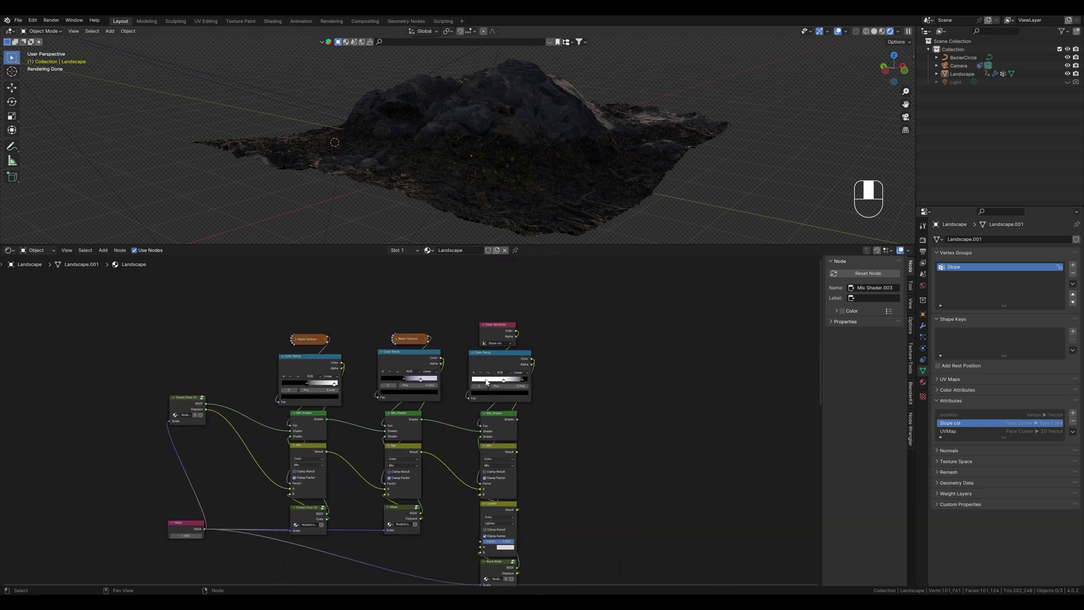
{"action": "left_click_drag", "start_coordinate": [478, 290], "coordinate": [501, 379]}
{"action": "key", "text": "shift+d"}
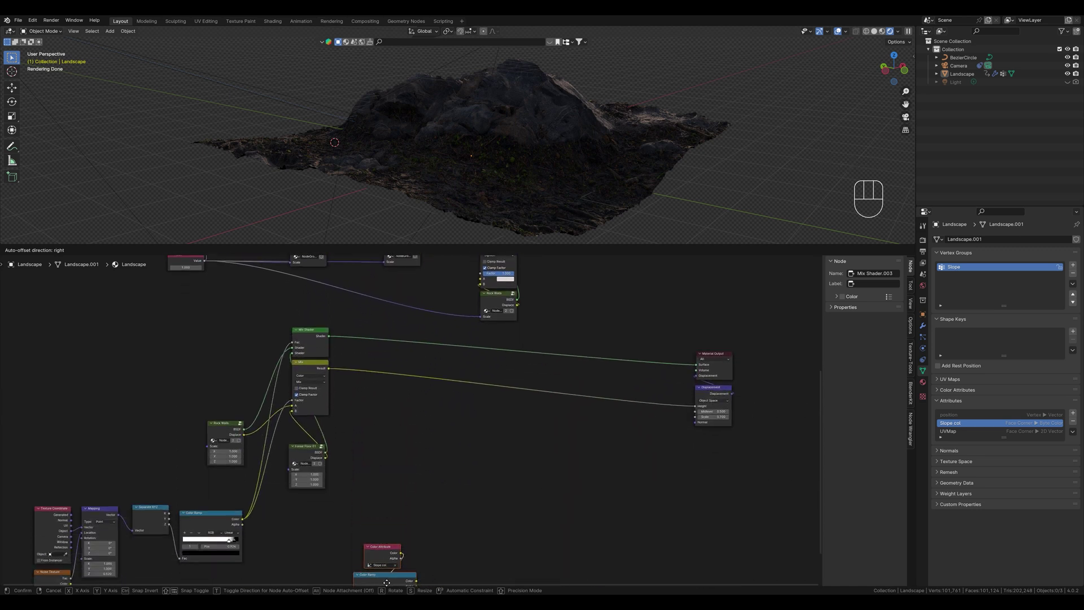
{"action": "left_click", "coordinate": [210, 507]}
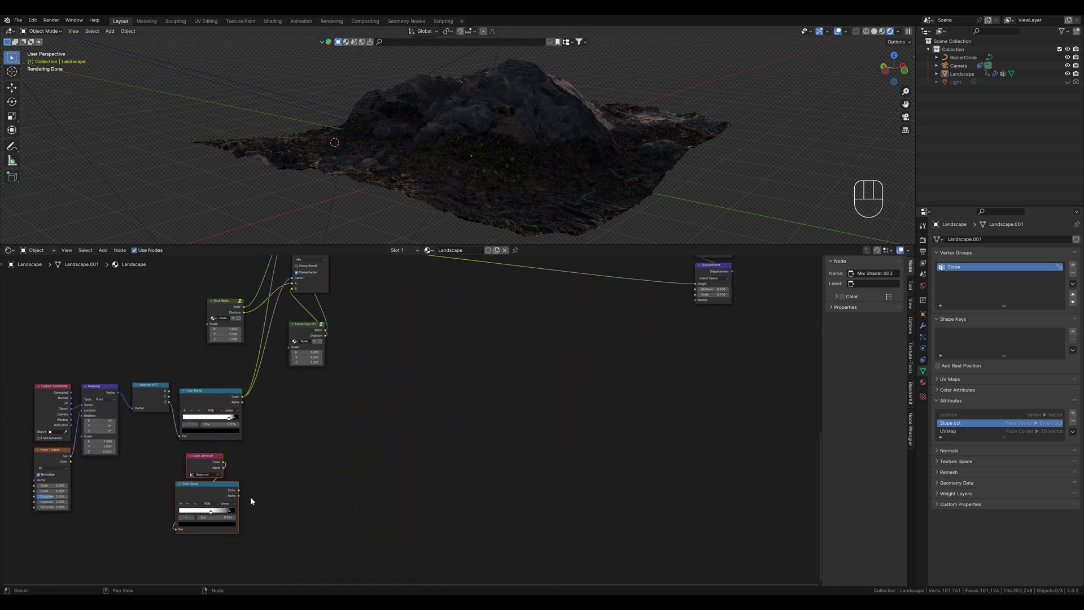
{"action": "middle_click_drag", "start_coordinate": [263, 498], "coordinate": [415, 472]}
{"action": "scroll", "coordinate": [415, 472], "scroll_direction": "up", "scroll_amount": 2}
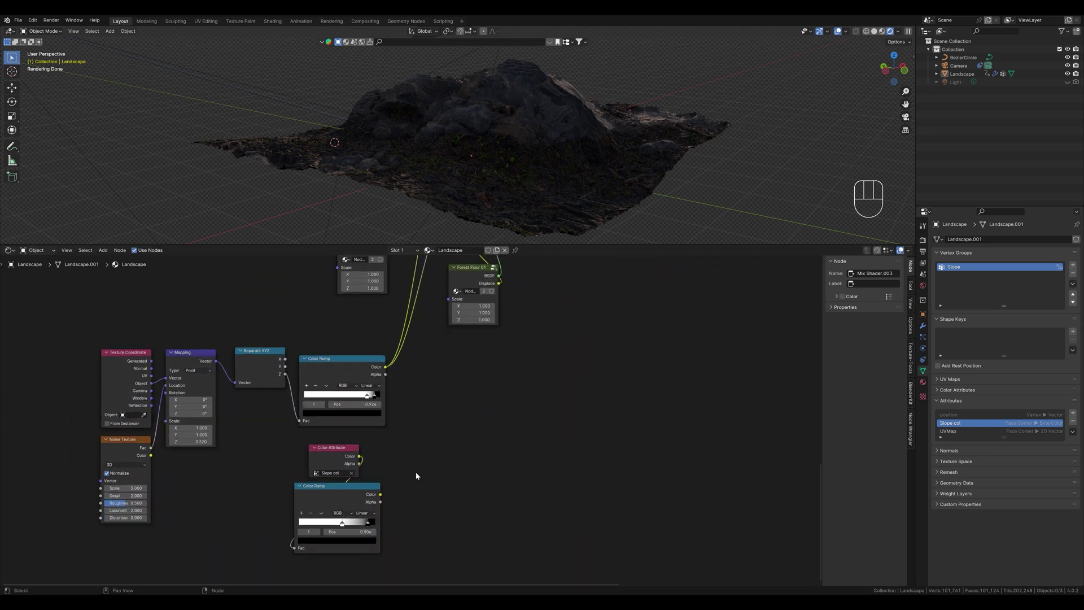
{"action": "left_click", "coordinate": [338, 358], "text": "ctrl+shift"}
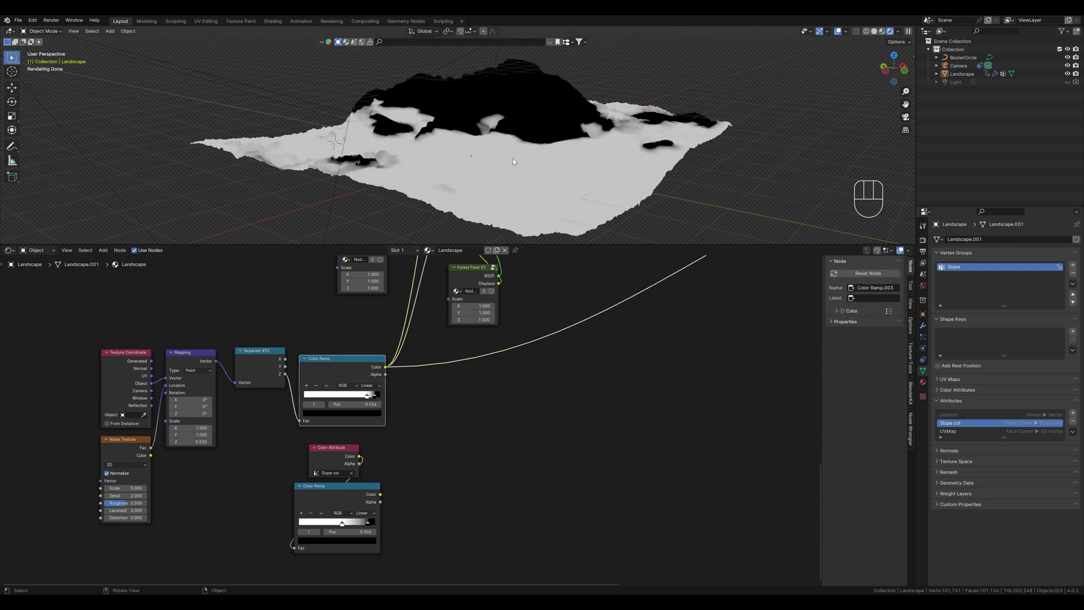
{"action": "left_click", "coordinate": [343, 488], "text": "ctrl+shift"}
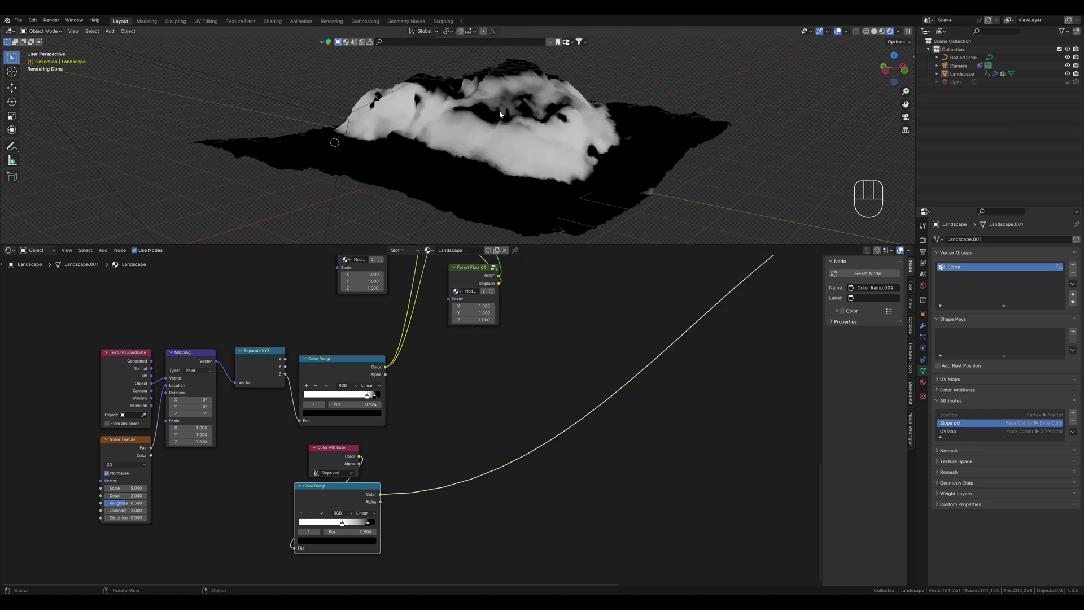
Add a Darken Mix node with noise mask in A, slope mask as Factor, black B.
{"action": "key", "text": "shift+a"}
{"action": "left_click", "coordinate": [456, 416]}
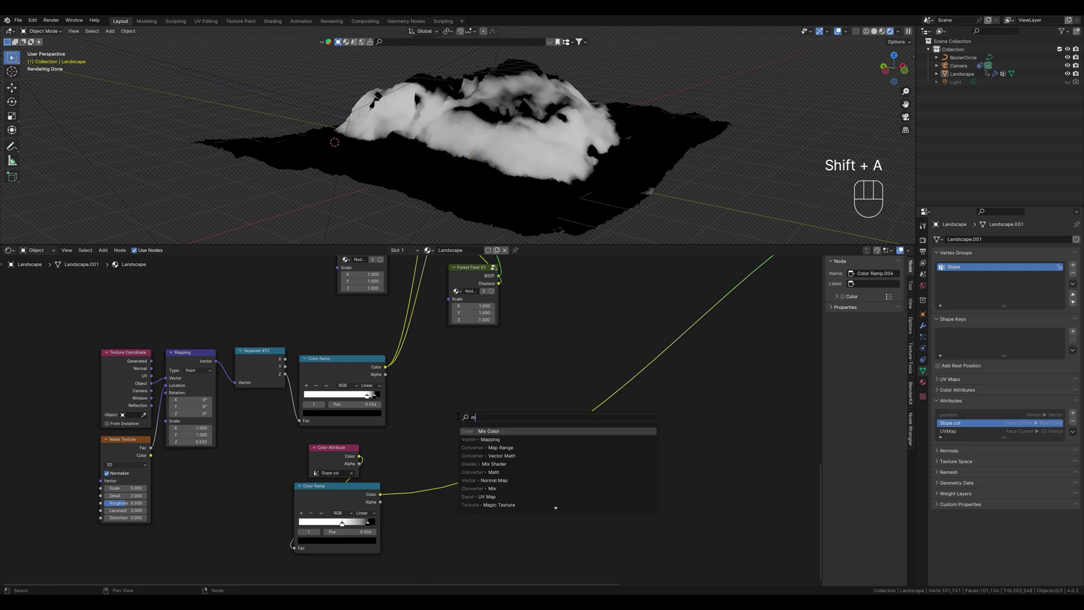
{"action": "key", "text": "Return"}
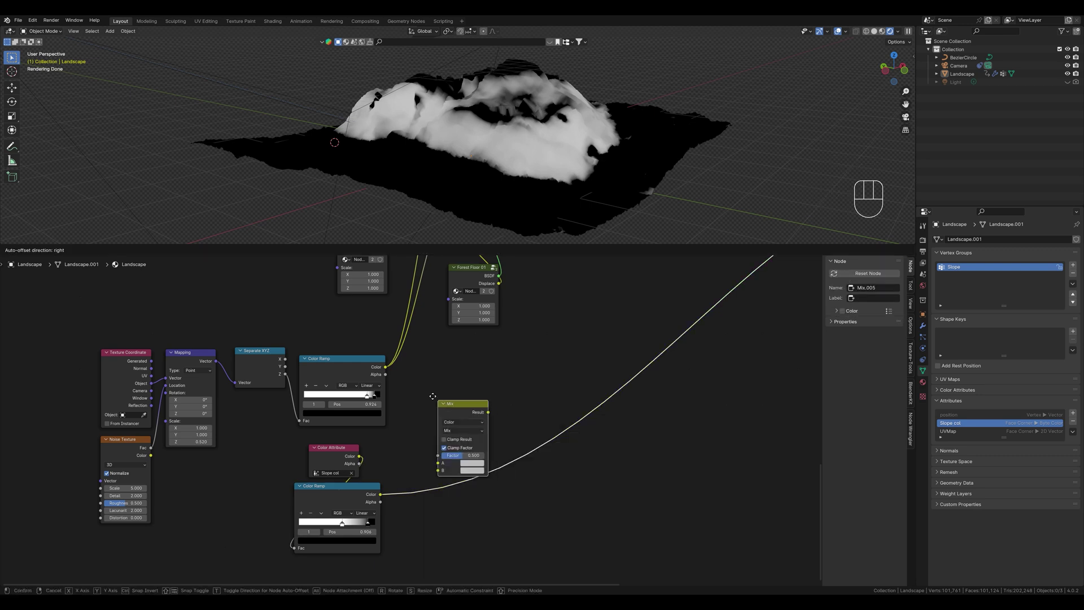
{"action": "left_click", "coordinate": [423, 383]}
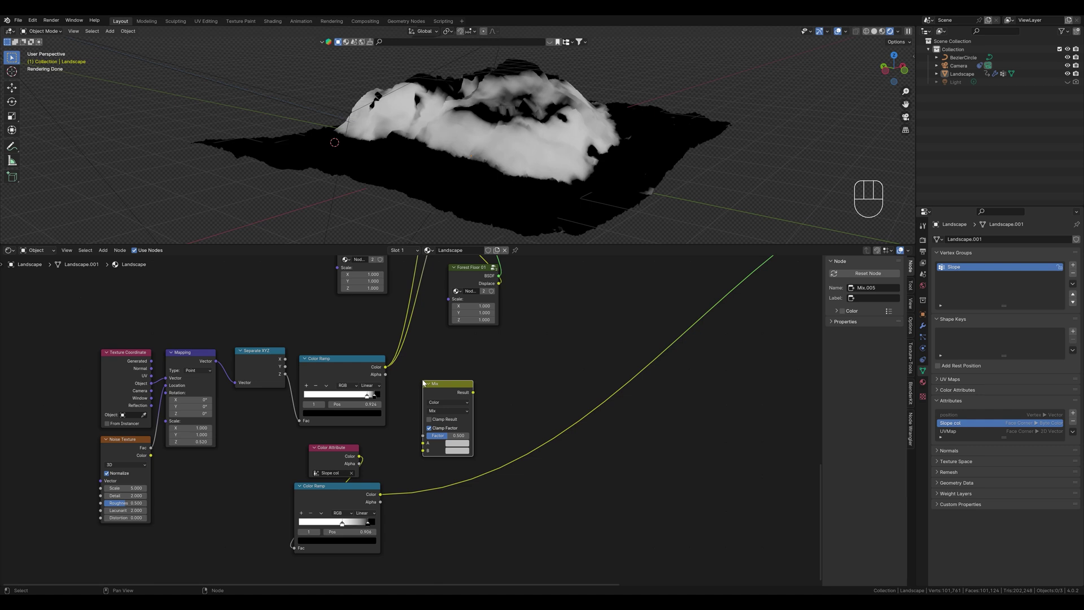
{"action": "left_click", "coordinate": [376, 366], "text": "ctrl+shift"}
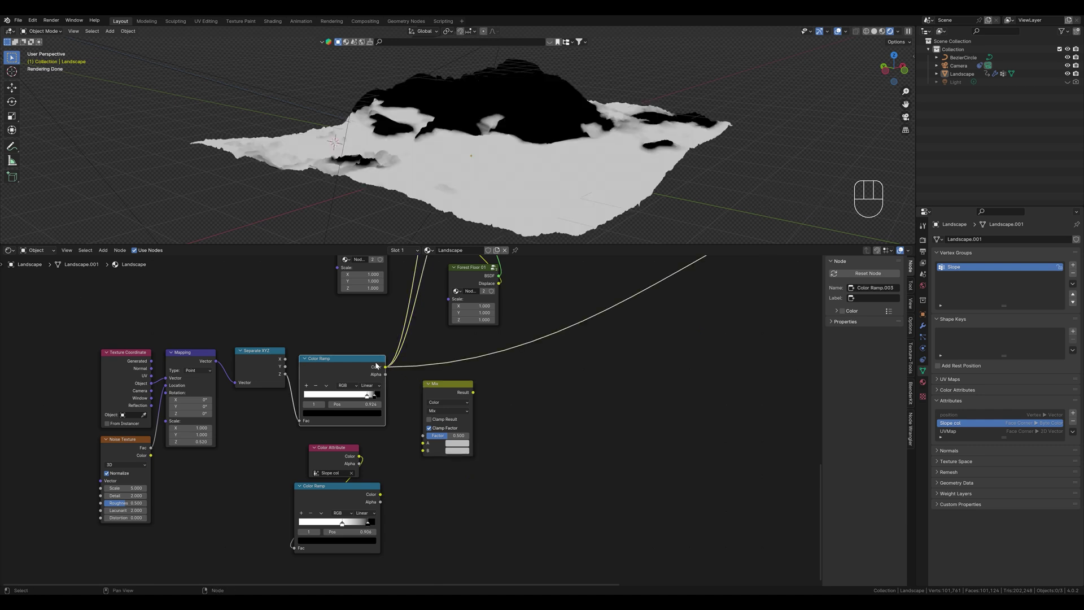
{"action": "left_click_drag", "start_coordinate": [385, 367], "coordinate": [424, 444]}
{"action": "left_click", "coordinate": [441, 411]}
{"action": "left_click", "coordinate": [440, 439]}
{"action": "left_click_drag", "start_coordinate": [379, 494], "coordinate": [423, 435]}
{"action": "left_click", "coordinate": [456, 450]}
{"action": "left_click_drag", "start_coordinate": [518, 385], "coordinate": [518, 402]}
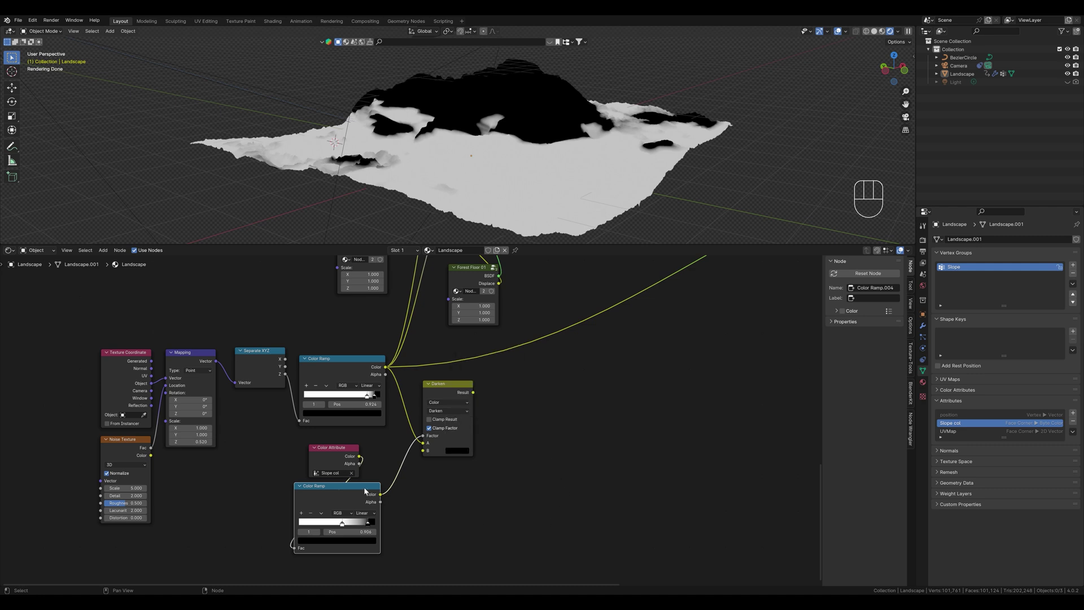
{"action": "left_click", "coordinate": [457, 385], "text": "ctrl+shift"}
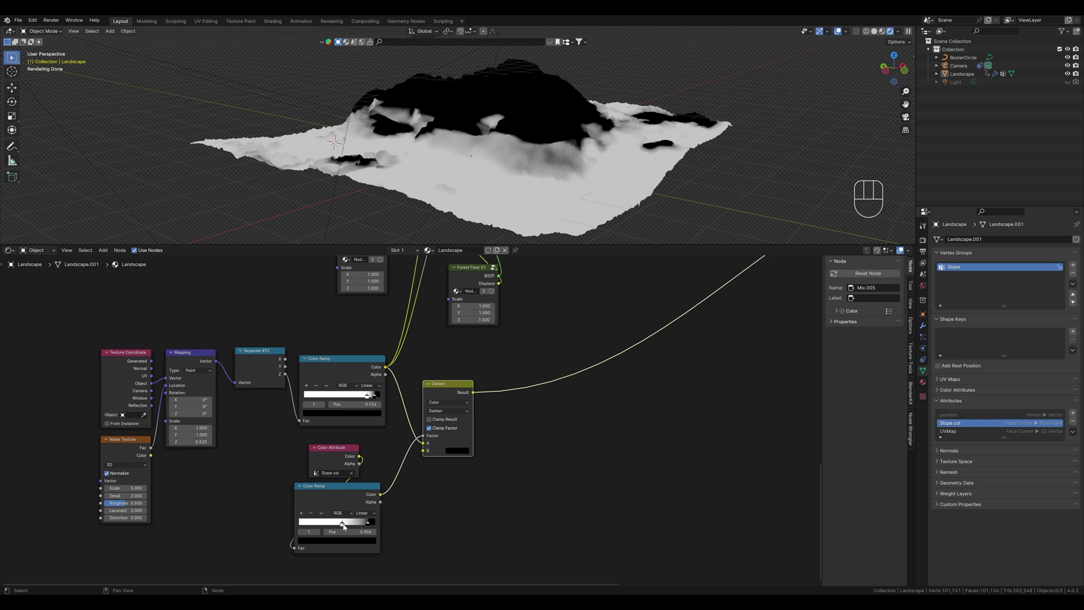
Shift the slope ramp's white stop slightly right and route the Darken result toward the Mix Shader.
{"action": "mouse_move", "coordinate": [344, 526]}
{"action": "left_mouse_down"}
{"action": "mouse_move", "coordinate": [364, 527]}
{"action": "mouse_move", "coordinate": [354, 525]}
{"action": "left_mouse_up"}
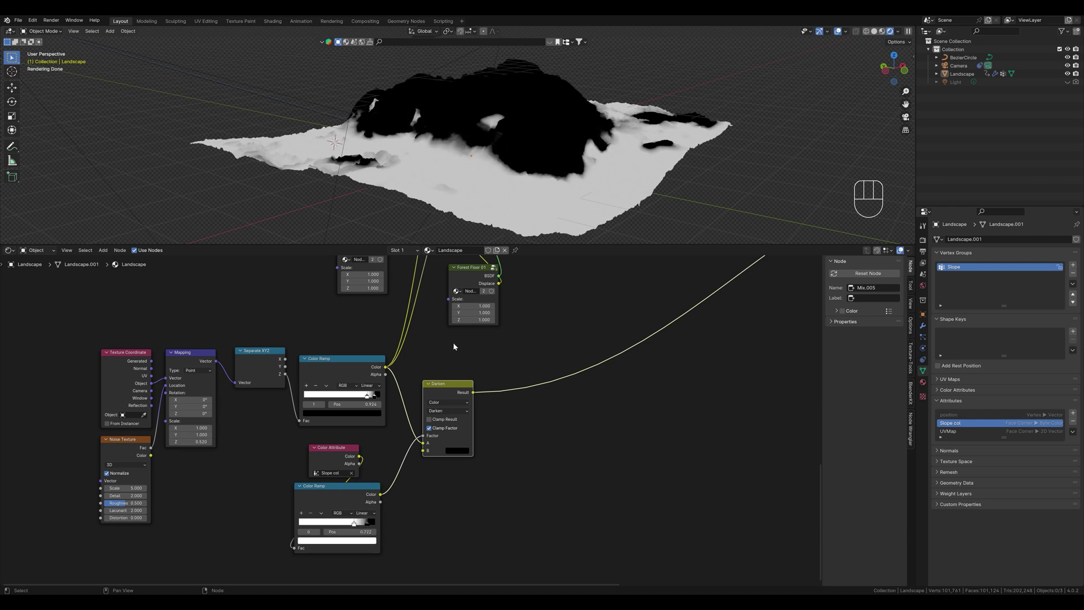
{"action": "middle_click_drag", "start_coordinate": [452, 355], "coordinate": [447, 409]}
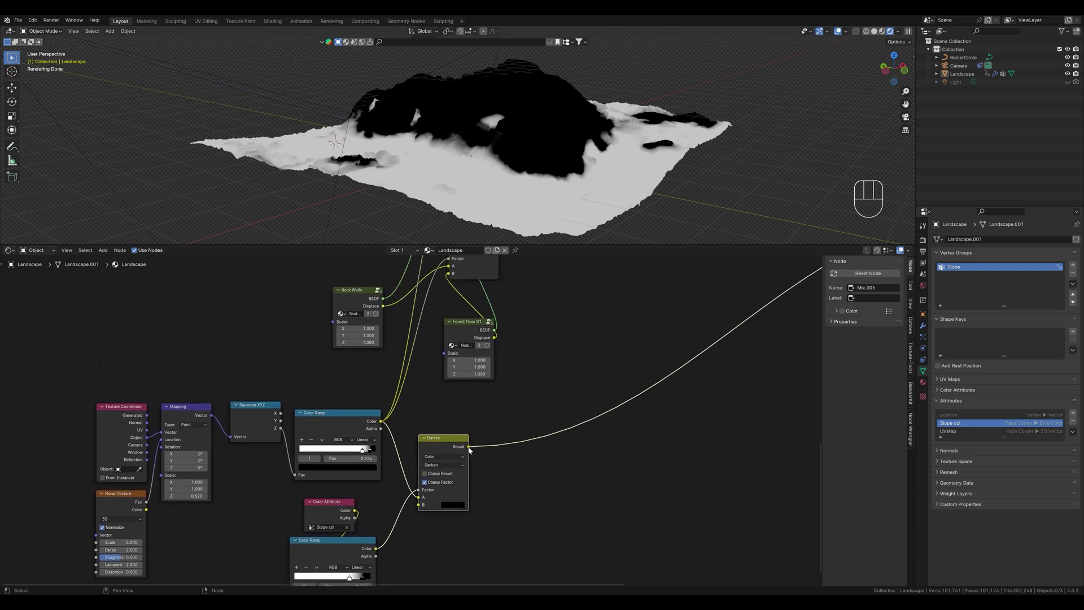
{"action": "left_click_drag", "start_coordinate": [469, 446], "coordinate": [446, 325]}
Drive the Mix Shader Fac with the Darken mask and group all mask-building nodes.
{"action": "left_click", "coordinate": [476, 311], "text": "ctrl+shift"}
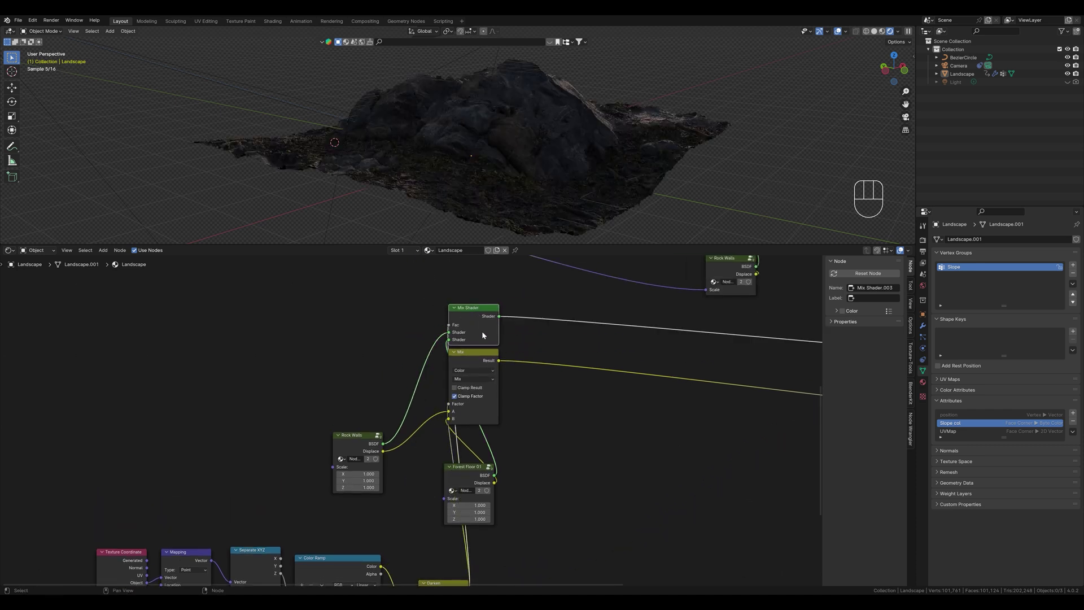
{"action": "middle_click_drag", "start_coordinate": [487, 153], "coordinate": [438, 174]}
{"action": "middle_click_drag", "start_coordinate": [437, 499], "coordinate": [525, 322]}
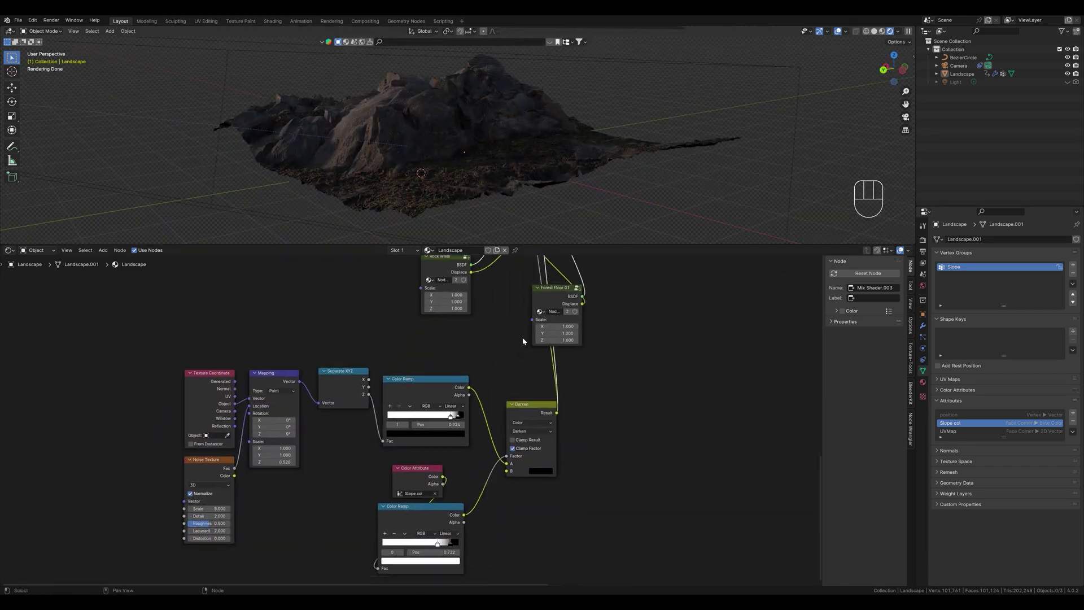
{"action": "scroll", "coordinate": [520, 354], "scroll_direction": "down", "scroll_amount": 1}
{"action": "left_click_drag", "start_coordinate": [372, 573], "coordinate": [441, 453]}
{"action": "left_click_drag", "start_coordinate": [429, 497], "coordinate": [429, 489]}
{"action": "left_click_drag", "start_coordinate": [182, 368], "coordinate": [514, 535]}
{"action": "key", "text": "ctrl+g"}
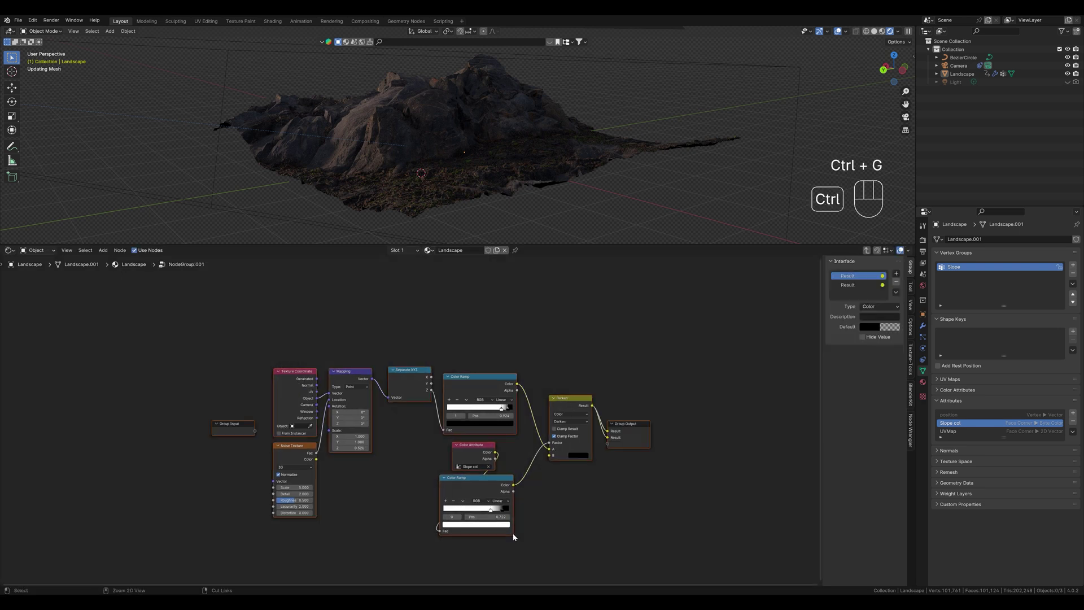
Remove the group's extra Result output and label the group node Grass Mask.
{"action": "left_click_drag", "start_coordinate": [608, 438], "coordinate": [750, 380]}
{"action": "left_click", "coordinate": [896, 282]}
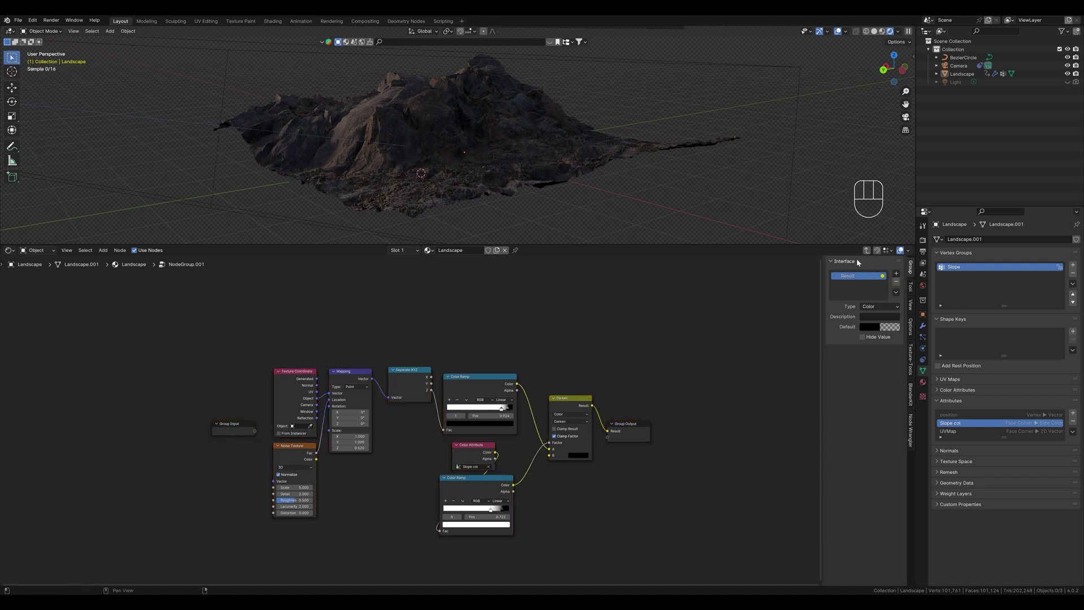
{"action": "key", "text": "Tab"}
{"action": "left_click_drag", "start_coordinate": [378, 440], "coordinate": [519, 381]}
{"action": "right_click", "coordinate": [544, 334]}
{"action": "left_click", "coordinate": [544, 335]}
{"action": "type", "text": "Grass Mask"}
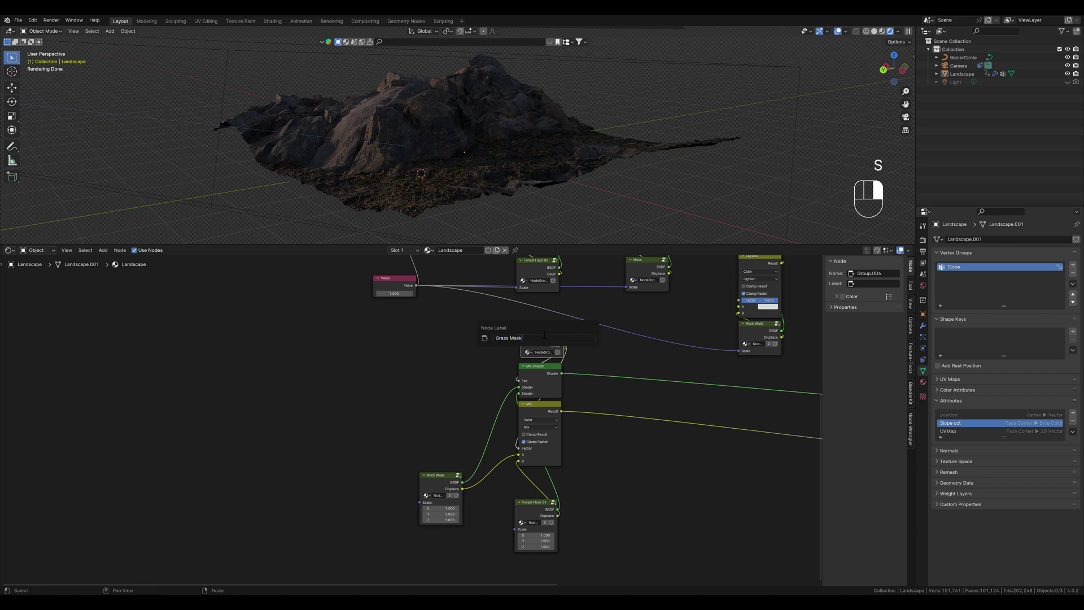
{"action": "key", "text": "Return"}
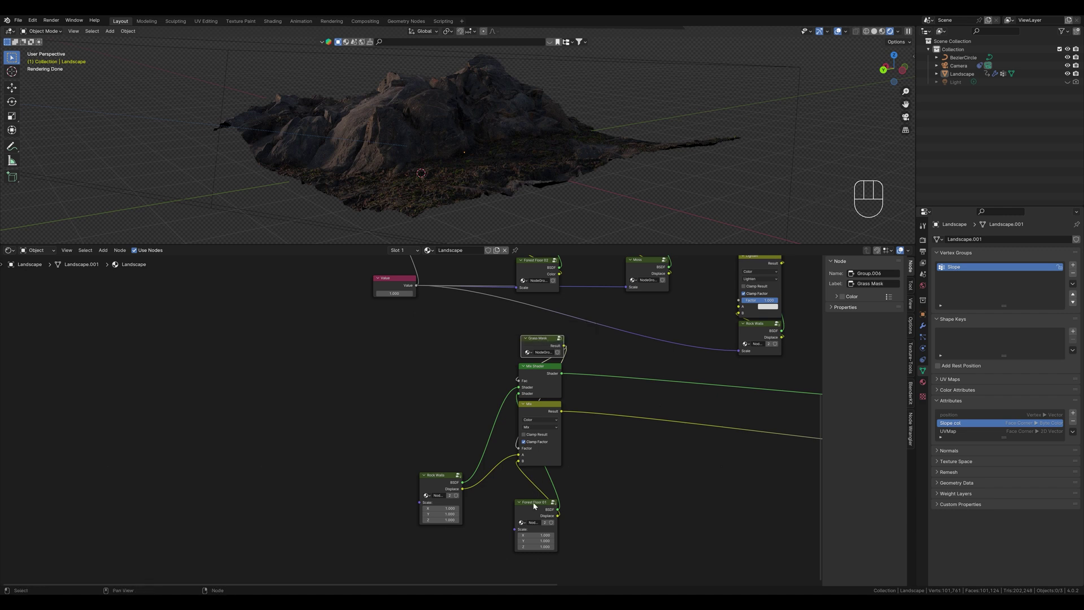
Tidy the layout by moving Forest Floor 01 up and the blend nodes lower.
{"action": "left_click_drag", "start_coordinate": [535, 502], "coordinate": [539, 473]}
{"action": "left_click_drag", "start_coordinate": [496, 331], "coordinate": [548, 492]}
{"action": "left_click_drag", "start_coordinate": [540, 428], "coordinate": [529, 508]}
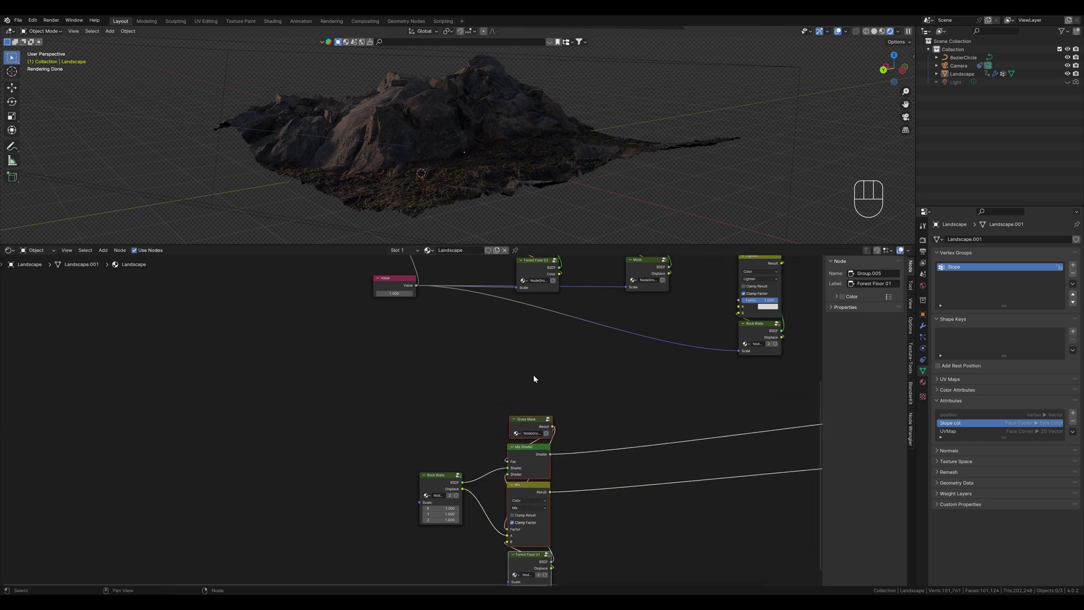
Duplicate the Forest Floor 02 layer nodes below the Grass Mask blend.
{"action": "middle_click_drag", "start_coordinate": [597, 176], "coordinate": [530, 176]}
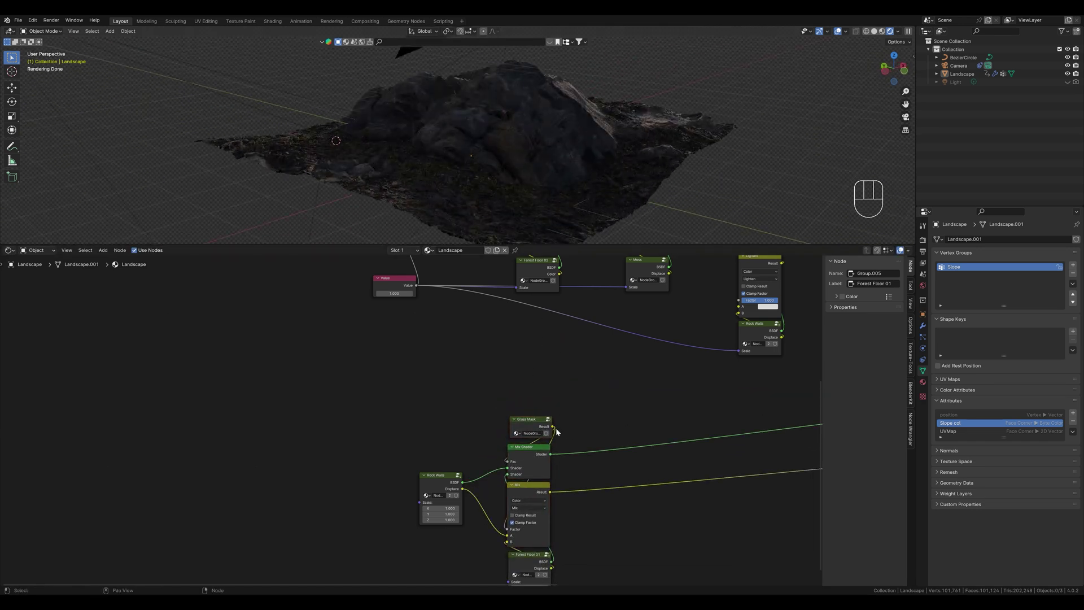
{"action": "scroll", "coordinate": [552, 334], "scroll_direction": "down", "scroll_amount": 9}
{"action": "middle_click_drag", "start_coordinate": [511, 319], "coordinate": [530, 381]}
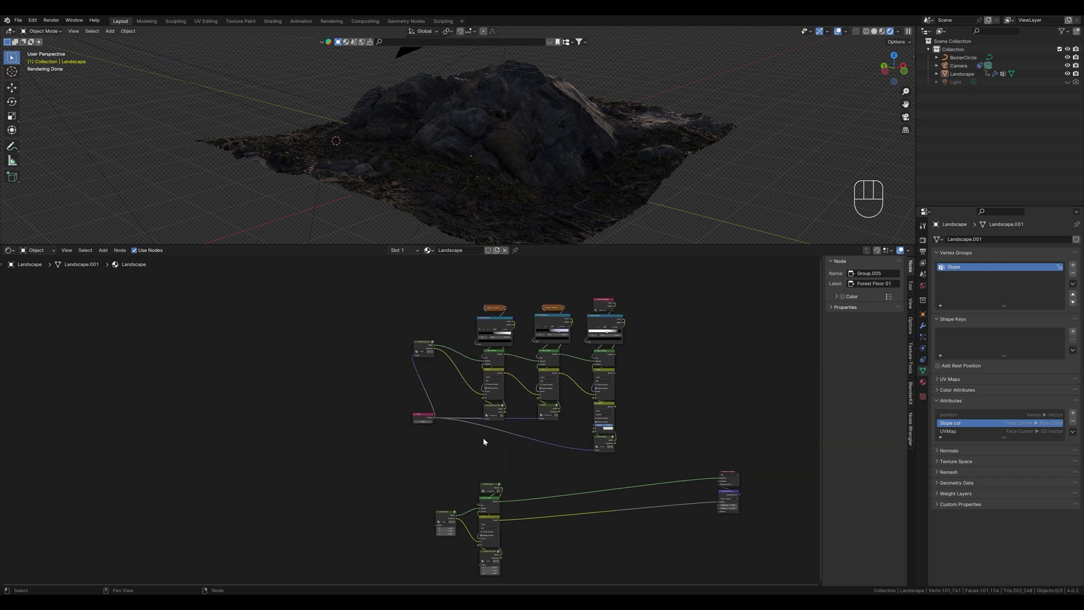
{"action": "left_click_drag", "start_coordinate": [482, 437], "coordinate": [493, 301]}
{"action": "key", "text": "shift+d"}
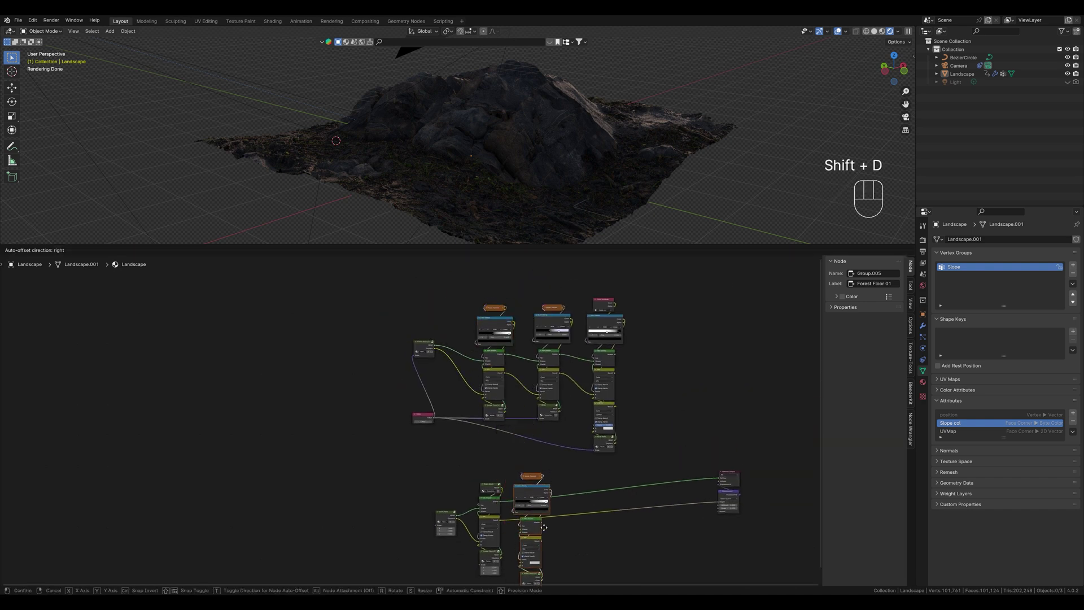
{"action": "left_click", "coordinate": [559, 480]}
{"action": "scroll", "coordinate": [621, 499], "scroll_direction": "up", "scroll_amount": 3}
{"action": "middle_click_drag", "start_coordinate": [621, 499], "coordinate": [515, 390]}
{"action": "left_click", "coordinate": [670, 424]}
{"action": "middle_click_drag", "start_coordinate": [675, 349], "coordinate": [664, 437]}
{"action": "left_click_drag", "start_coordinate": [662, 473], "coordinate": [571, 338]}
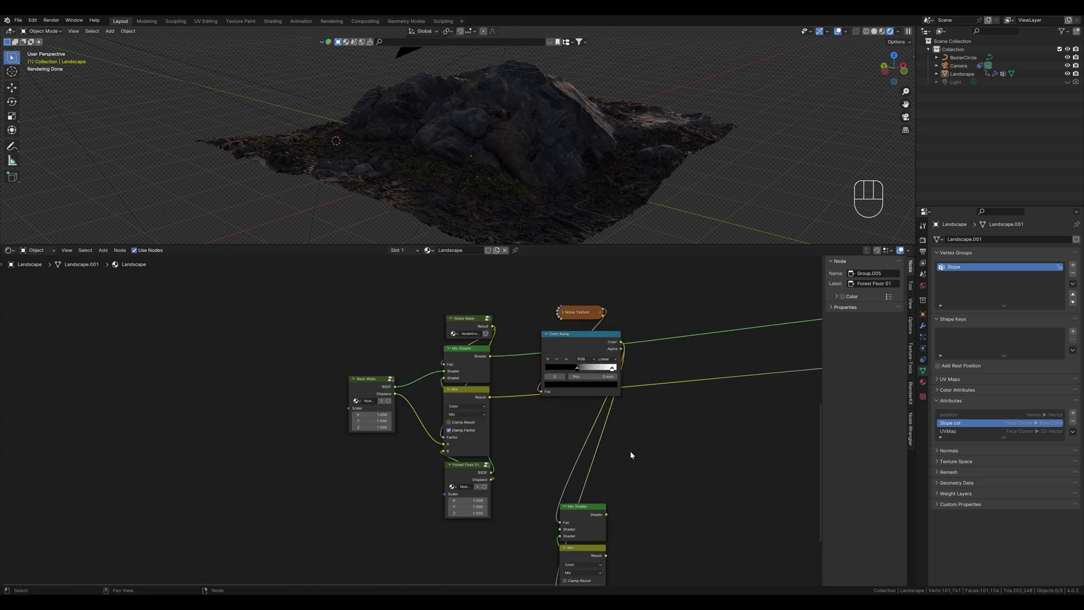
Feed the first Mix Shader and Mix result into the copy, then preview its noise ramp.
{"action": "left_click_drag", "start_coordinate": [491, 356], "coordinate": [559, 529]}
{"action": "left_click_drag", "start_coordinate": [489, 397], "coordinate": [559, 470]}
{"action": "middle_click_drag", "start_coordinate": [644, 403], "coordinate": [626, 537]}
{"action": "left_click", "coordinate": [569, 335], "text": "ctrl+shift"}
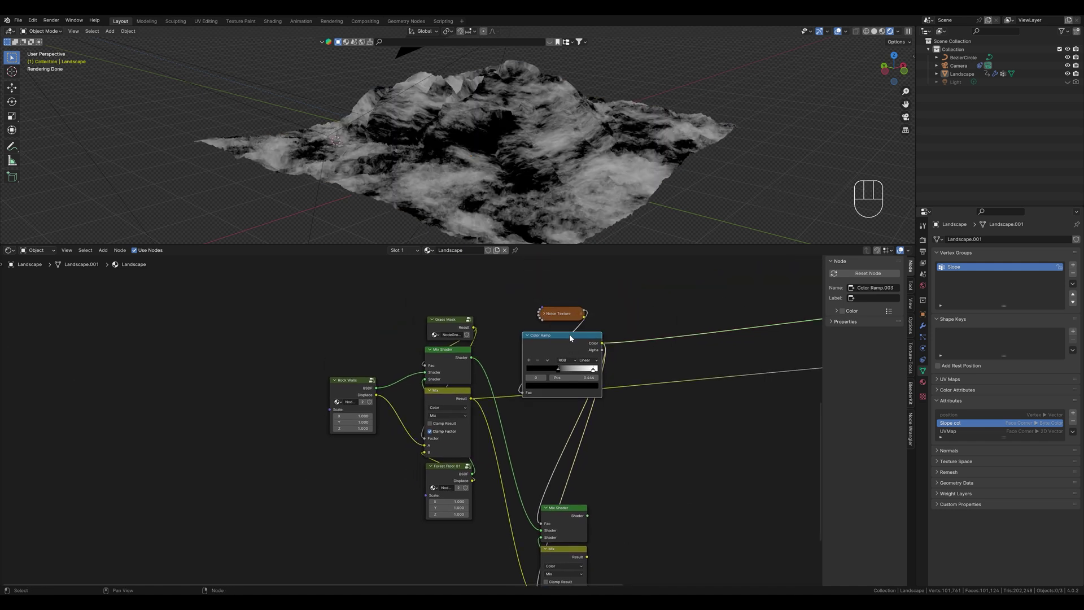
Add a Darken Mix node with the noise Color Ramp in A and the Grass Mask in B.
{"action": "left_click", "coordinate": [639, 438]}
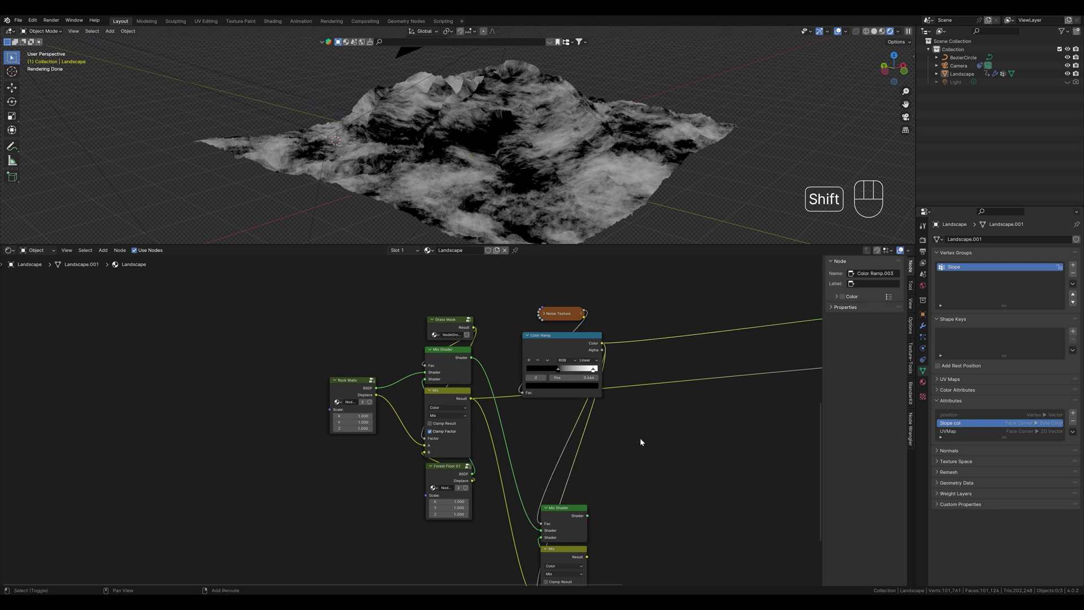
{"action": "key", "text": "shift+a"}
{"action": "type", "text": "mix"}
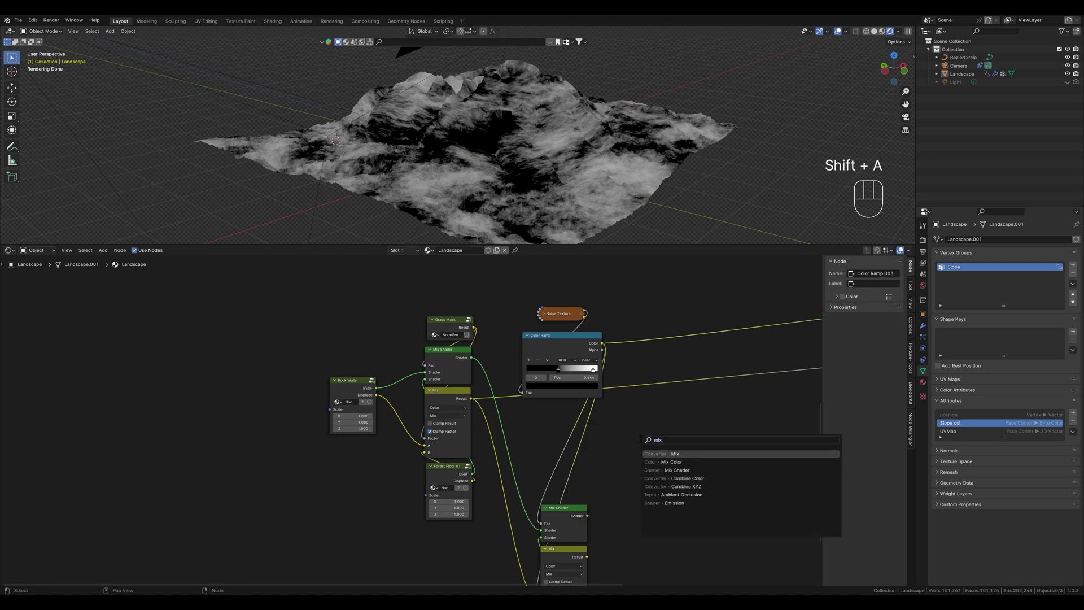
{"action": "key", "text": "Return"}
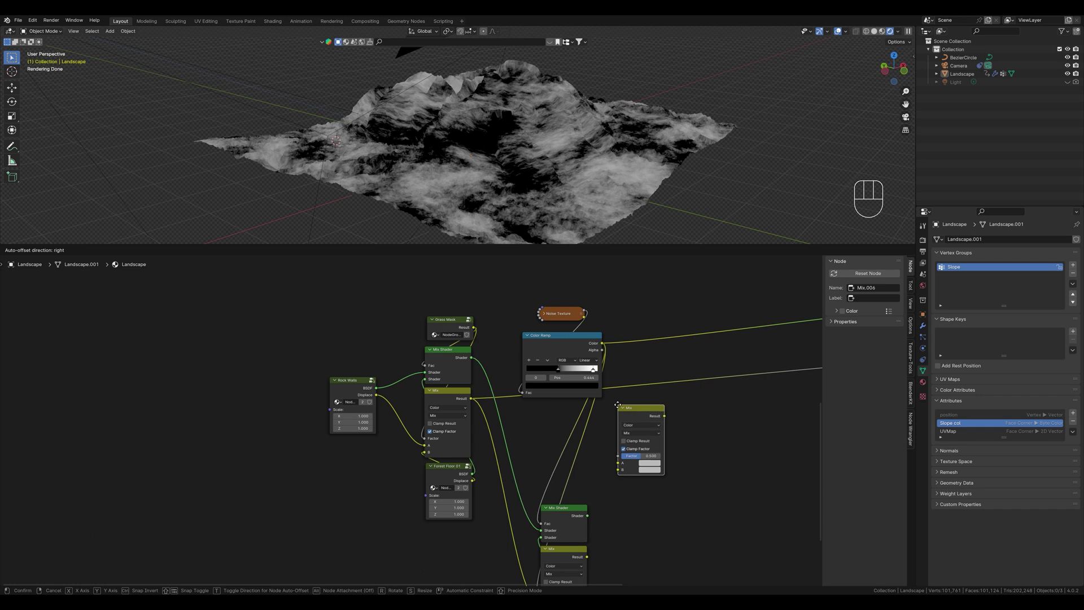
{"action": "left_click", "coordinate": [619, 404]}
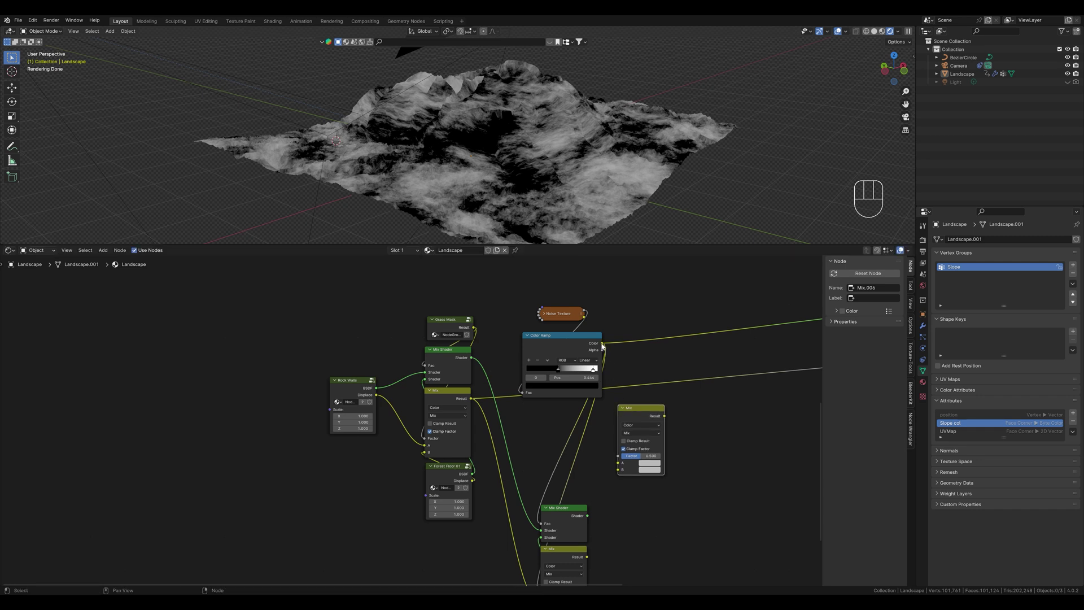
{"action": "left_click_drag", "start_coordinate": [603, 343], "coordinate": [623, 370]}
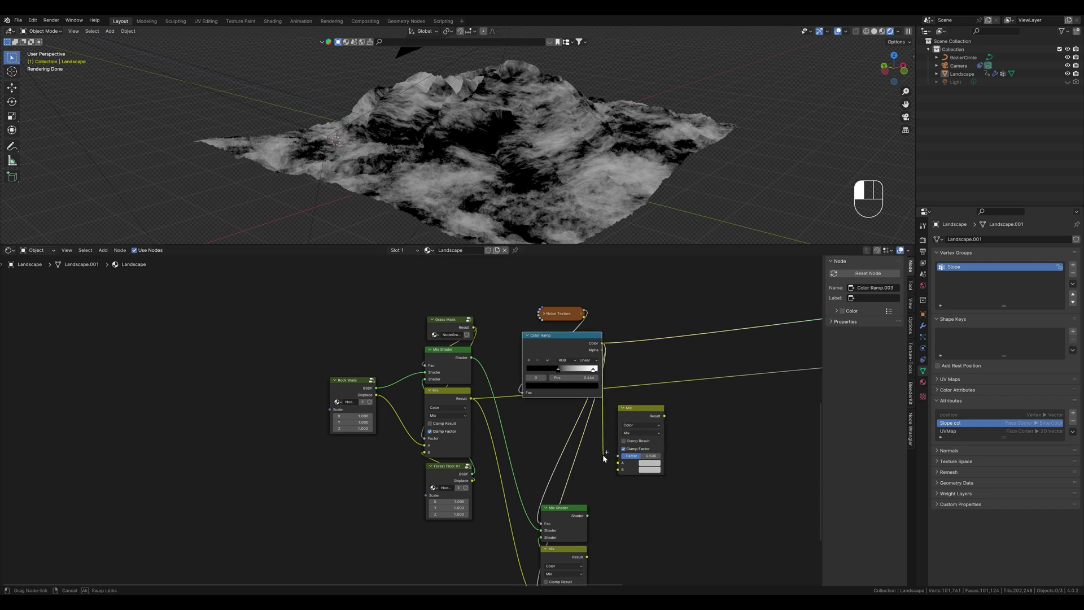
{"action": "left_click_drag", "start_coordinate": [602, 455], "coordinate": [618, 463]}
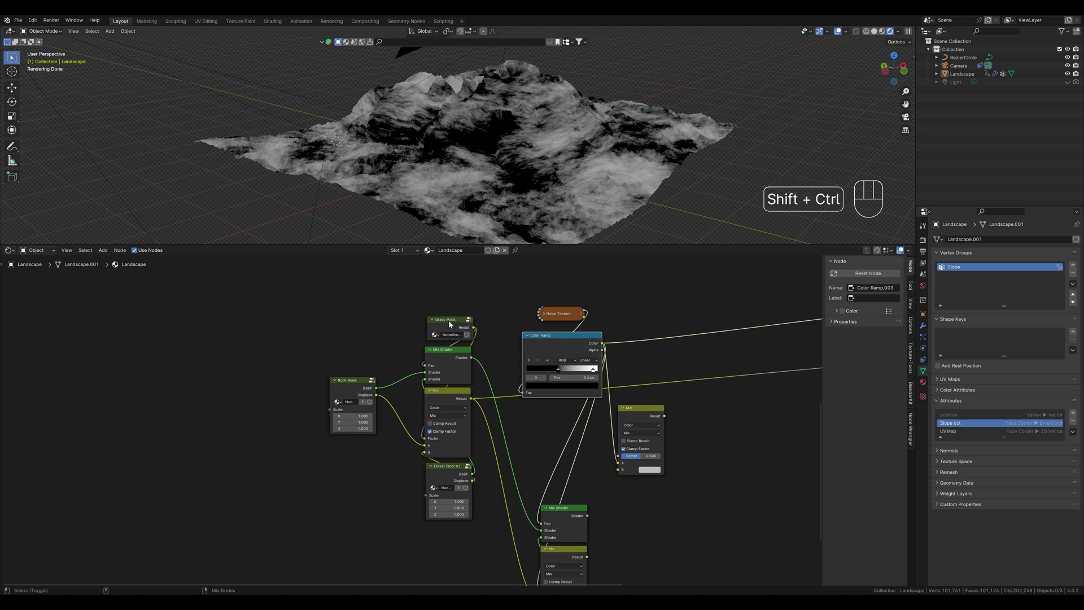
{"action": "left_click", "coordinate": [446, 322], "text": "ctrl+shift"}
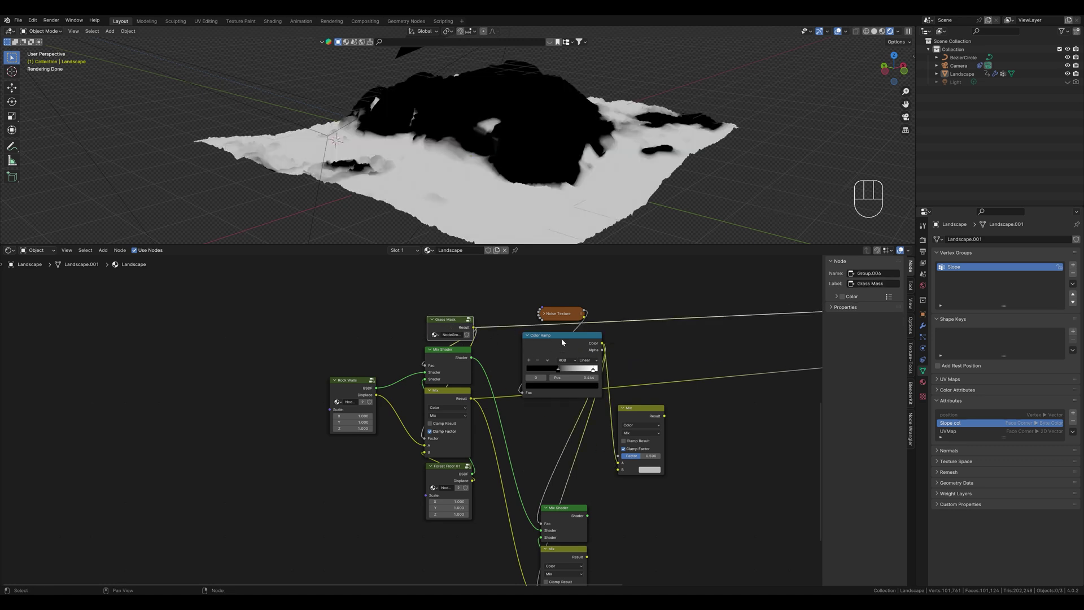
{"action": "left_click", "coordinate": [634, 434]}
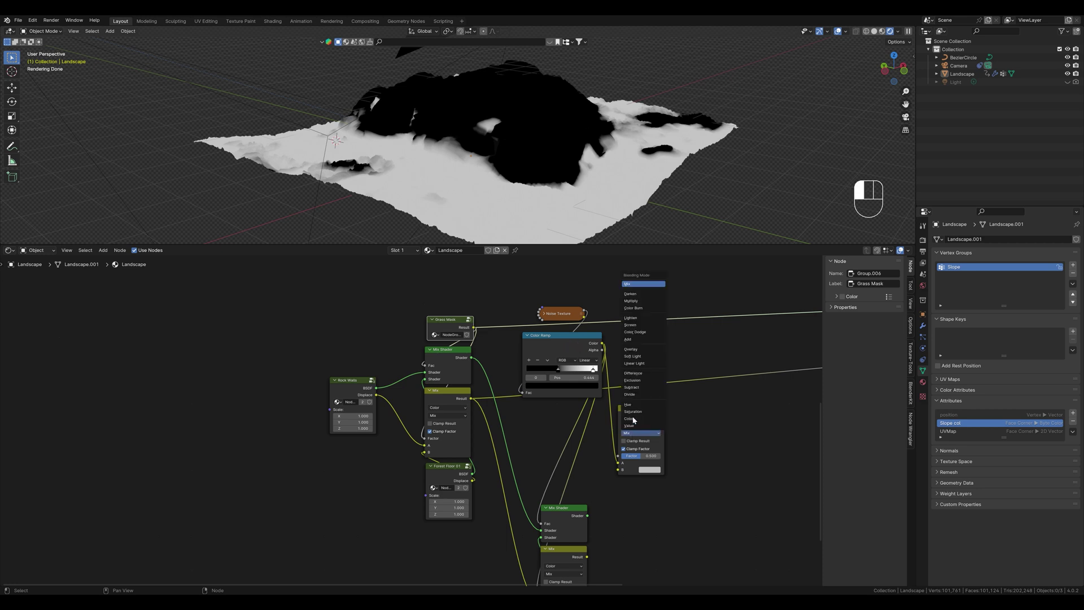
{"action": "left_click", "coordinate": [630, 294]}
{"action": "left_click_drag", "start_coordinate": [473, 327], "coordinate": [619, 469]}
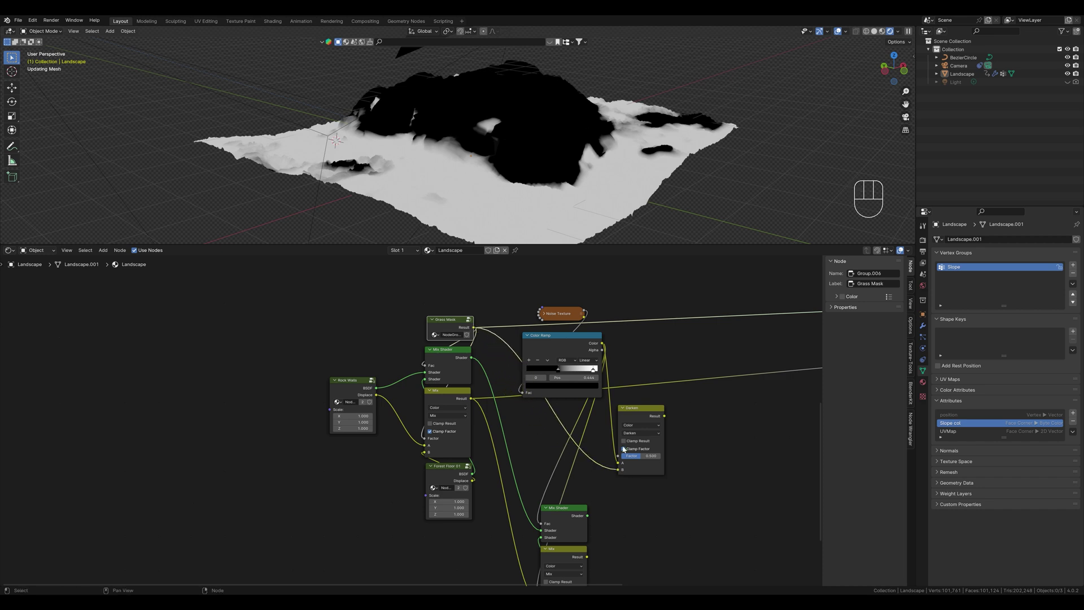
{"action": "left_click", "coordinate": [648, 413], "text": "ctrl+shift"}
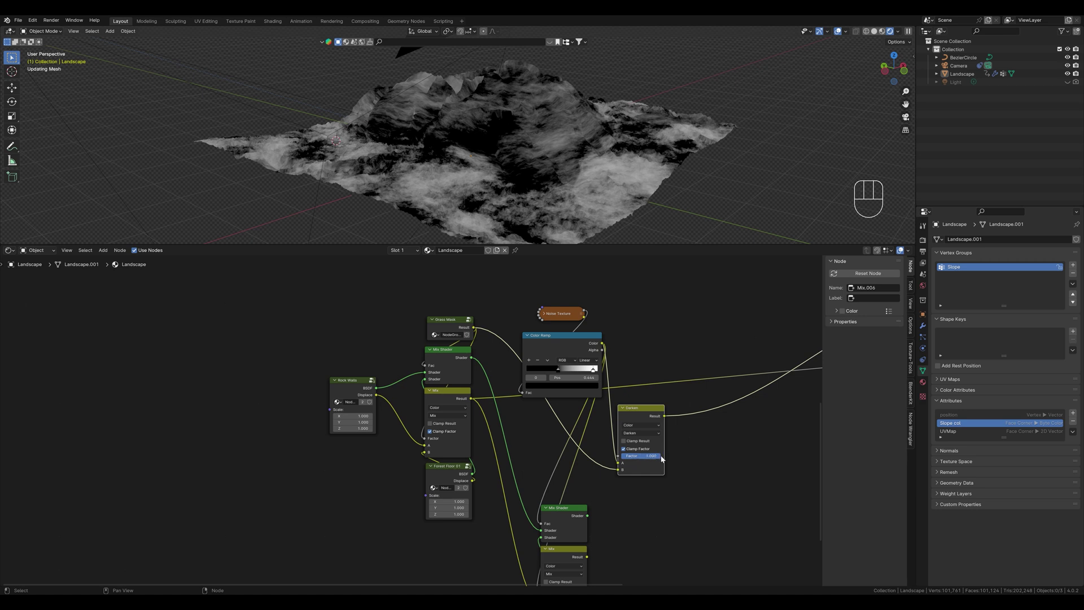
Use the Darken mask as the factor of the lower Mix Shader and Mix nodes.
{"action": "middle_click_drag", "start_coordinate": [688, 160], "coordinate": [617, 164]}
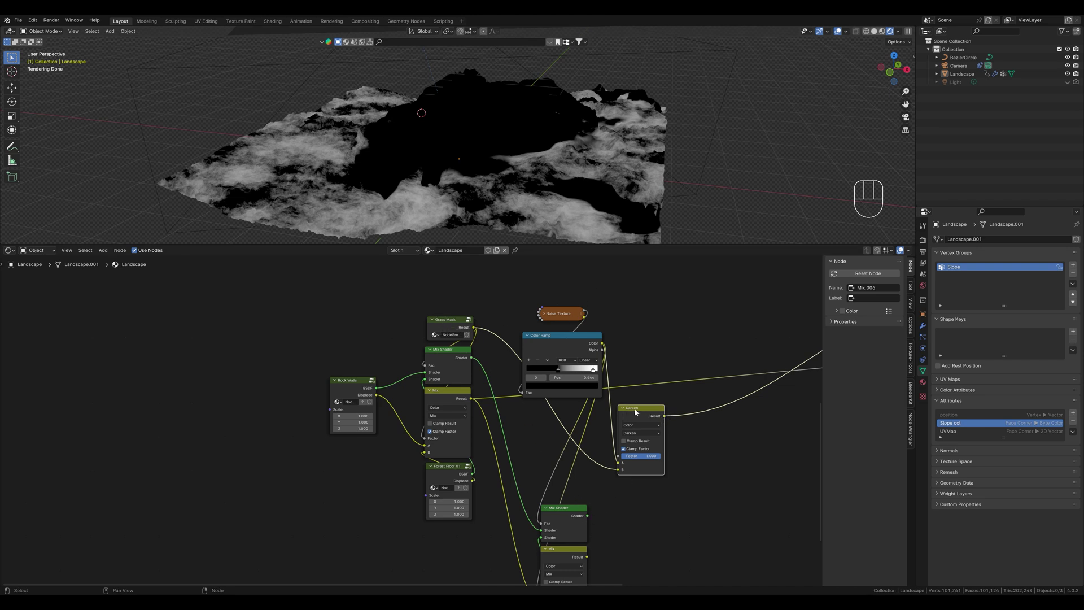
{"action": "left_click_drag", "start_coordinate": [636, 412], "coordinate": [563, 405]}
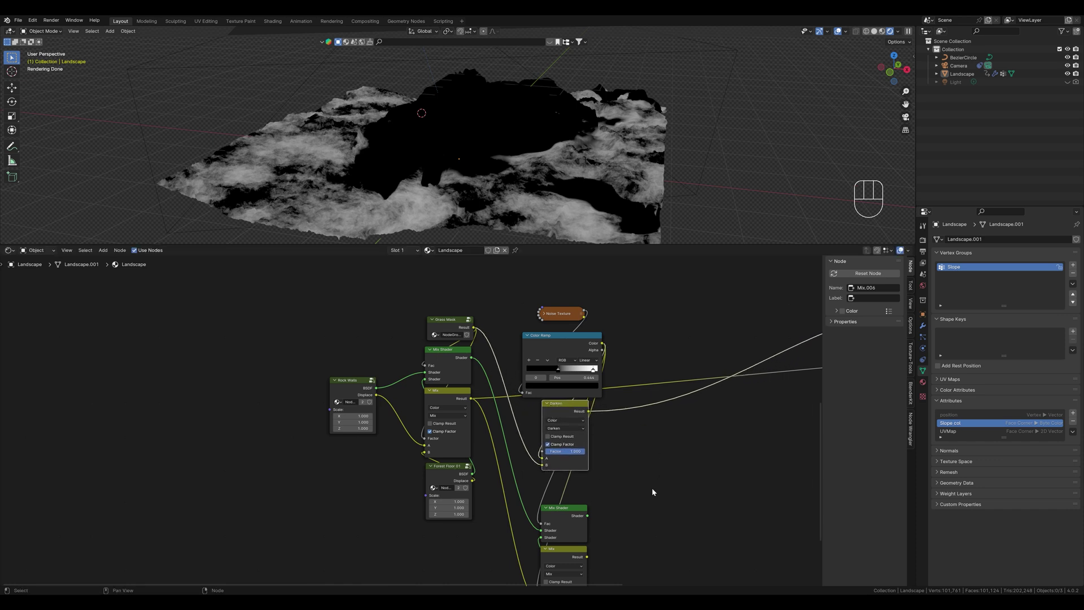
{"action": "middle_click_drag", "start_coordinate": [652, 492], "coordinate": [650, 396]}
{"action": "left_click_drag", "start_coordinate": [588, 320], "coordinate": [540, 432]}
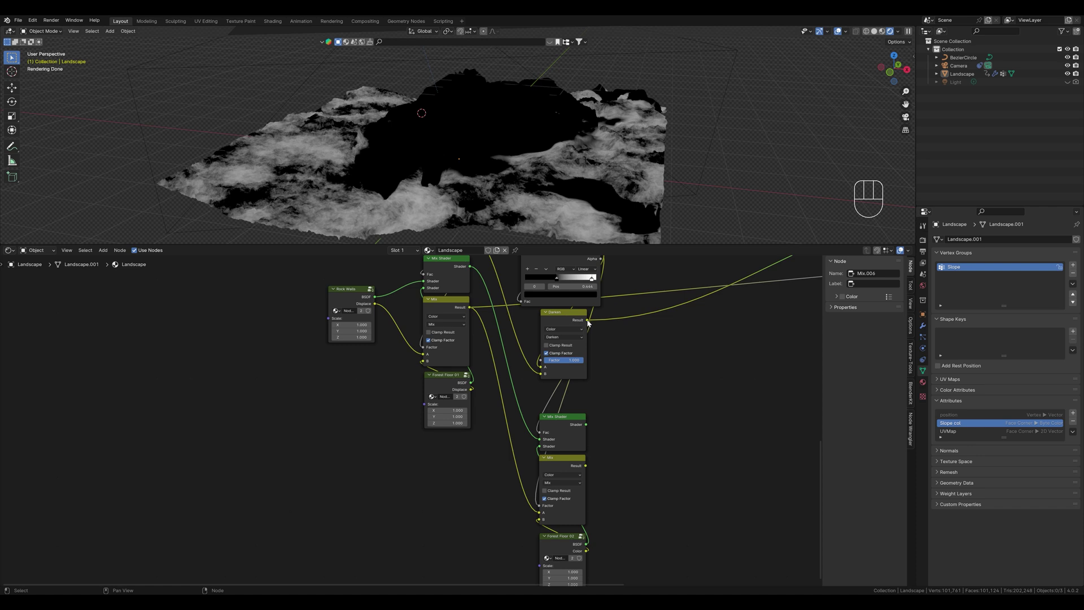
{"action": "left_click_drag", "start_coordinate": [588, 320], "coordinate": [540, 507]}
Connect the lower Mix Shader to Surface and its Mix result to Displacement Height.
{"action": "left_click", "coordinate": [566, 421], "text": "ctrl+shift"}
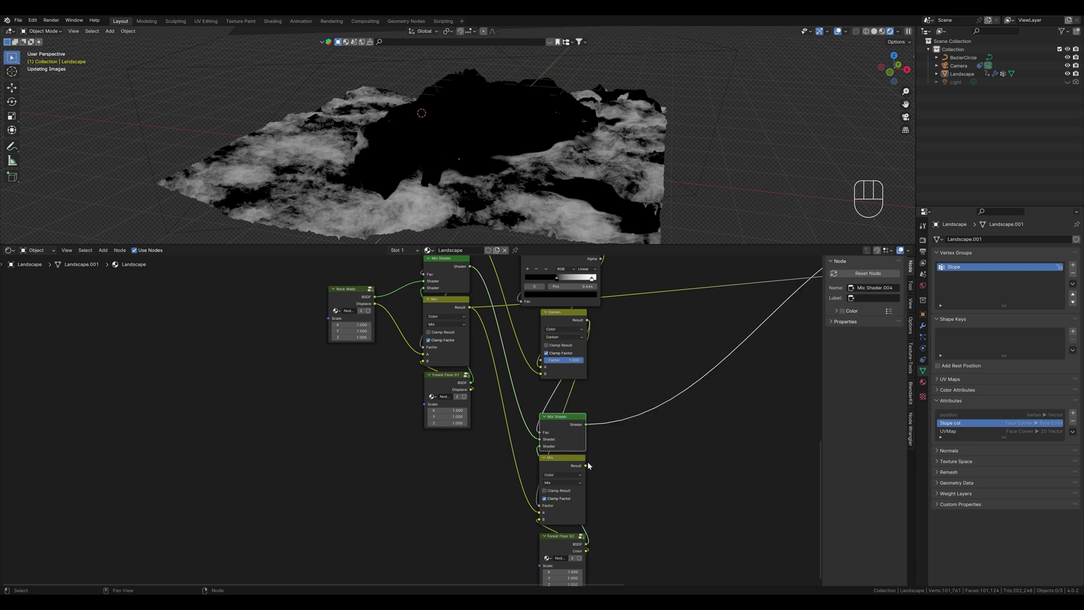
{"action": "left_click_drag", "start_coordinate": [585, 466], "coordinate": [795, 350]}
{"action": "middle_click_drag", "start_coordinate": [601, 485], "coordinate": [654, 408]}
{"action": "left_click_drag", "start_coordinate": [534, 557], "coordinate": [463, 394]}
{"action": "middle_click_drag", "start_coordinate": [519, 327], "coordinate": [492, 403]}
{"action": "scroll", "coordinate": [492, 402], "scroll_direction": "down", "scroll_amount": 4}
{"action": "left_click_drag", "start_coordinate": [520, 579], "coordinate": [449, 328]}
{"action": "middle_click_drag", "start_coordinate": [439, 177], "coordinate": [493, 203]}
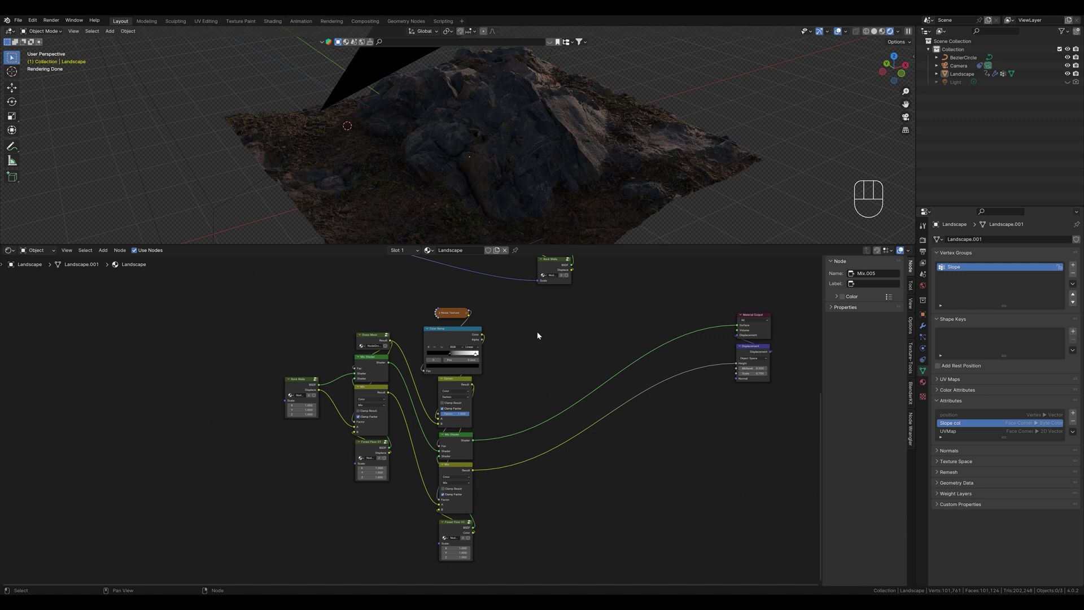
Duplicate the noise, Color Ramp, Darken and mix node column and place the copy alongside.
{"action": "middle_click_drag", "start_coordinate": [538, 336], "coordinate": [517, 570]}
{"action": "left_click_drag", "start_coordinate": [481, 481], "coordinate": [433, 280]}
{"action": "key", "text": "shift+d"}
{"action": "left_click", "coordinate": [502, 327]}
{"action": "left_click_drag", "start_coordinate": [490, 321], "coordinate": [542, 358]}
{"action": "left_click_drag", "start_coordinate": [523, 345], "coordinate": [518, 294]}
{"action": "left_click", "coordinate": [443, 356]}
{"action": "key", "text": "ctrl+shift+d"}
{"action": "left_click", "coordinate": [595, 285]}
{"action": "scroll", "coordinate": [585, 314], "scroll_direction": "up", "scroll_amount": 3}
{"action": "middle_click_drag", "start_coordinate": [583, 316], "coordinate": [522, 376]}
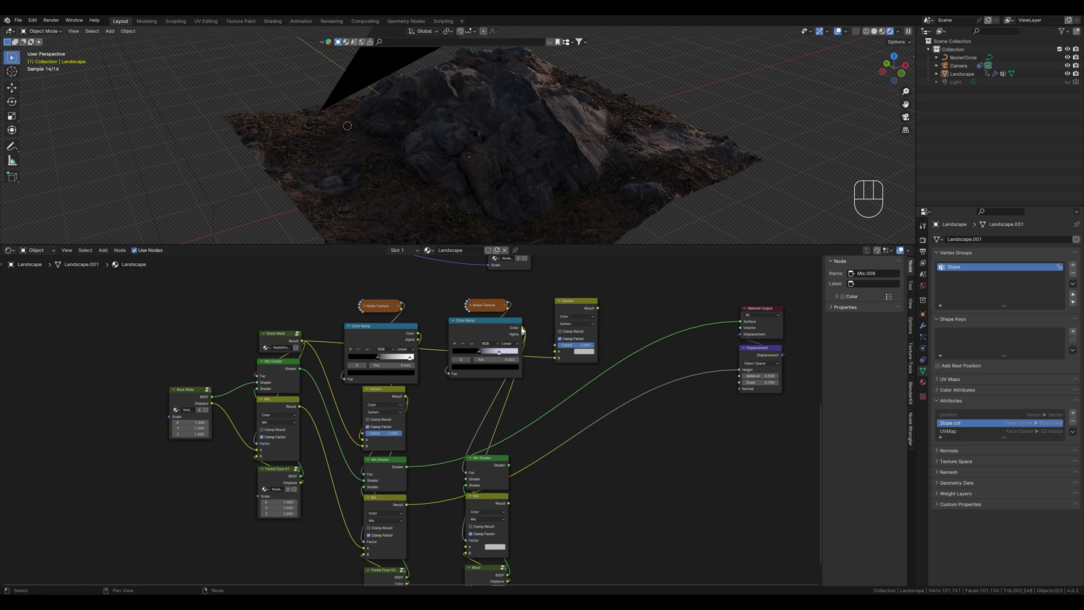
Rewire the copied Darken mask and send the new Mix Shader and Mix to Surface and Displacement Height.
{"action": "left_click_drag", "start_coordinate": [522, 328], "coordinate": [555, 351]}
{"action": "left_click_drag", "start_coordinate": [597, 308], "coordinate": [466, 541]}
{"action": "left_click", "coordinate": [500, 462], "text": "ctrl+shift"}
{"action": "left_click", "coordinate": [489, 322], "text": "ctrl+shift"}
{"action": "left_click", "coordinate": [578, 305], "text": "ctrl+shift"}
{"action": "left_click_drag", "start_coordinate": [509, 465], "coordinate": [740, 322]}
Feed the Moss material and the previous Mix Shader and Mix results into the new blend.
{"action": "left_click_drag", "start_coordinate": [509, 503], "coordinate": [740, 370]}
{"action": "left_click_drag", "start_coordinate": [507, 575], "coordinate": [466, 485]}
{"action": "left_click_drag", "start_coordinate": [406, 504], "coordinate": [466, 546]}
{"action": "middle_click_drag", "start_coordinate": [580, 307], "coordinate": [581, 286]}
{"action": "left_click_drag", "start_coordinate": [408, 446], "coordinate": [467, 458]}
{"action": "left_click_drag", "start_coordinate": [579, 285], "coordinate": [489, 371]}
{"action": "mouse_move", "coordinate": [531, 399]}
{"action": "middle_mouse_down"}
{"action": "mouse_move", "coordinate": [534, 364]}
{"action": "mouse_move", "coordinate": [522, 413]}
{"action": "middle_mouse_up"}
{"action": "left_click", "coordinate": [552, 398]}
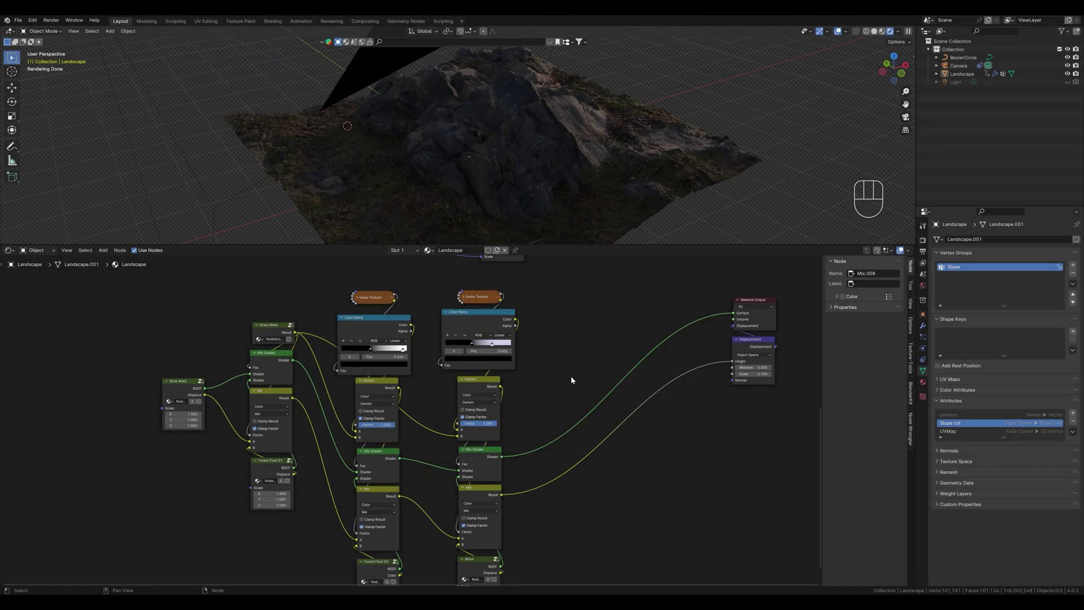
Add a Principled BSDF node below the existing graph.
{"action": "scroll", "coordinate": [569, 390], "scroll_direction": "down", "scroll_amount": 1}
{"action": "middle_click_drag", "start_coordinate": [561, 480], "coordinate": [565, 369]}
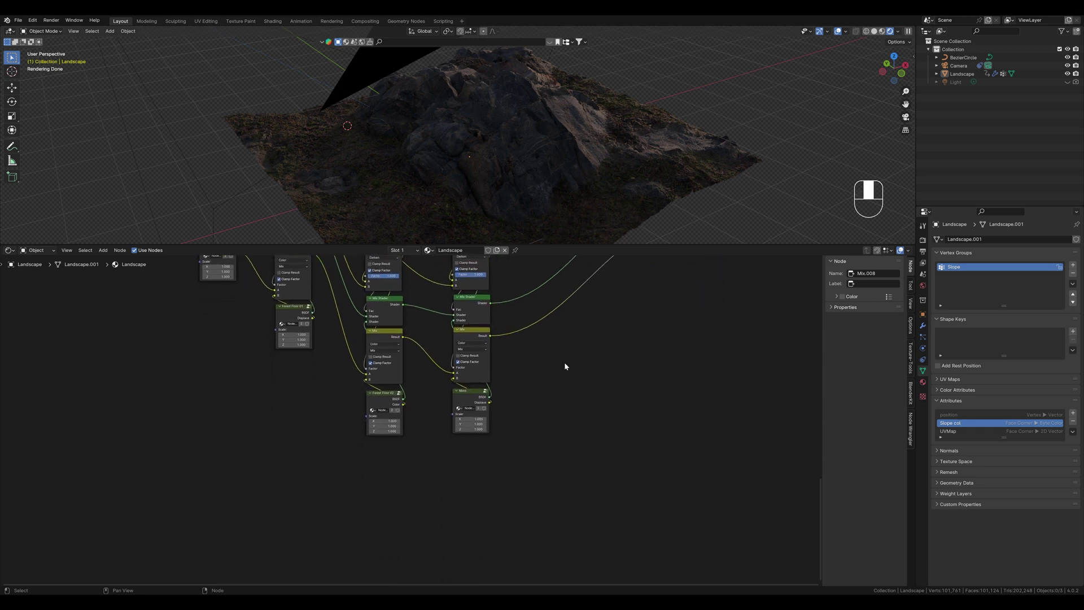
{"action": "key", "text": "shift+a"}
{"action": "left_click", "coordinate": [568, 497]}
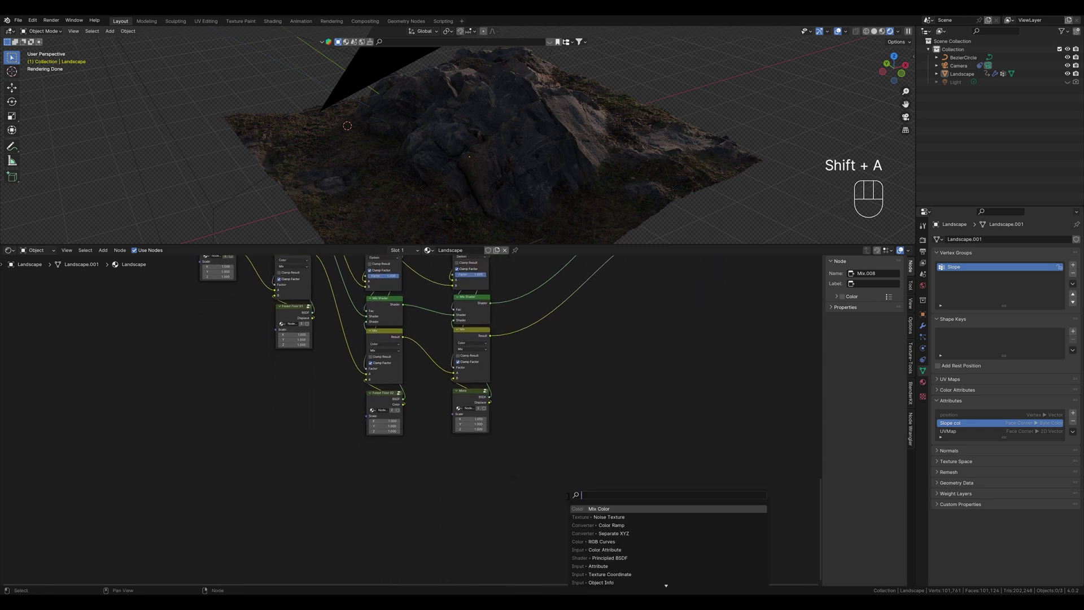
{"action": "type", "text": "pri"}
{"action": "key", "text": "Return"}
{"action": "left_click", "coordinate": [527, 491]}
{"action": "middle_click_drag", "start_coordinate": [551, 500], "coordinate": [496, 342]}
{"action": "left_click_drag", "start_coordinate": [495, 341], "coordinate": [540, 400]}
Copy the rock_forest texture folder path from the file window.
{"action": "mouse_move", "coordinate": [467, 602]}
{"action": "left_click", "coordinate": [447, 567]}
{"action": "left_click", "coordinate": [634, 169]}
{"action": "key", "text": "ctrl+c"}
{"action": "left_click", "coordinate": [728, 148]}
Load the rock_forest Albedo and Displacement textures onto the Principled BSDF with Ctrl+Shift+T.
{"action": "left_click", "coordinate": [547, 394]}
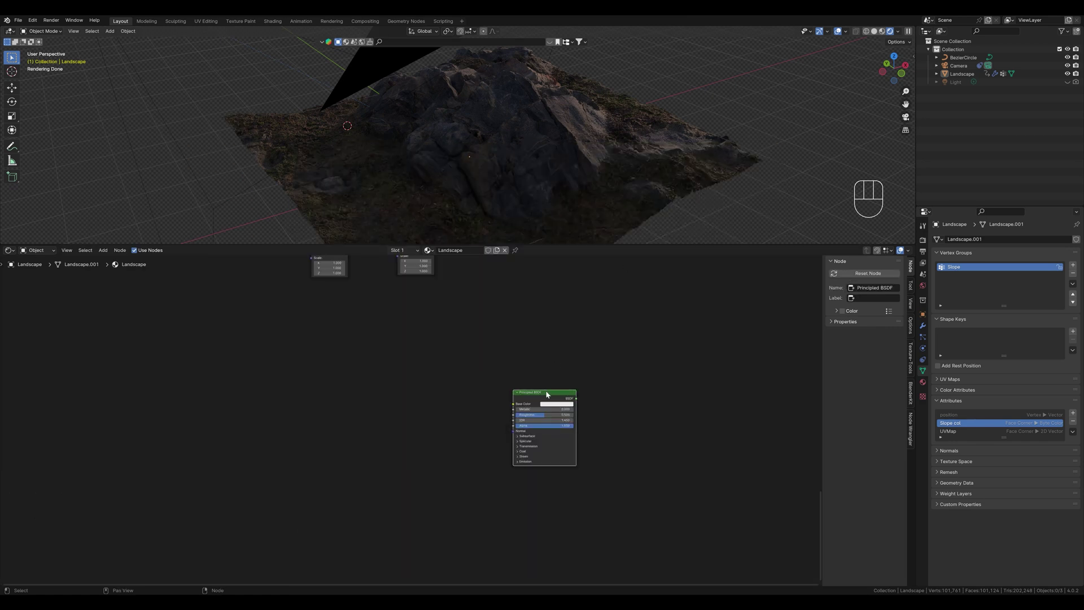
{"action": "key", "text": "ctrl+shift+t"}
{"action": "left_click", "coordinate": [588, 218]}
{"action": "key", "text": "ctrl+v"}
{"action": "key", "text": "Return"}
{"action": "left_click", "coordinate": [466, 263]}
{"action": "left_click", "coordinate": [466, 279], "text": "ctrl"}
{"action": "left_click", "coordinate": [464, 294], "text": "ctrl"}
{"action": "left_click", "coordinate": [466, 302], "text": "ctrl"}
{"action": "left_click", "coordinate": [680, 392]}
Group all the rock texture nodes with Ctrl+G.
{"action": "middle_click_drag", "start_coordinate": [524, 476], "coordinate": [530, 367]}
{"action": "scroll", "coordinate": [407, 415], "scroll_direction": "down", "scroll_amount": 3}
{"action": "left_click_drag", "start_coordinate": [267, 505], "coordinate": [505, 328]}
{"action": "key", "text": "ctrl+g"}
{"action": "left_click", "coordinate": [542, 345]}
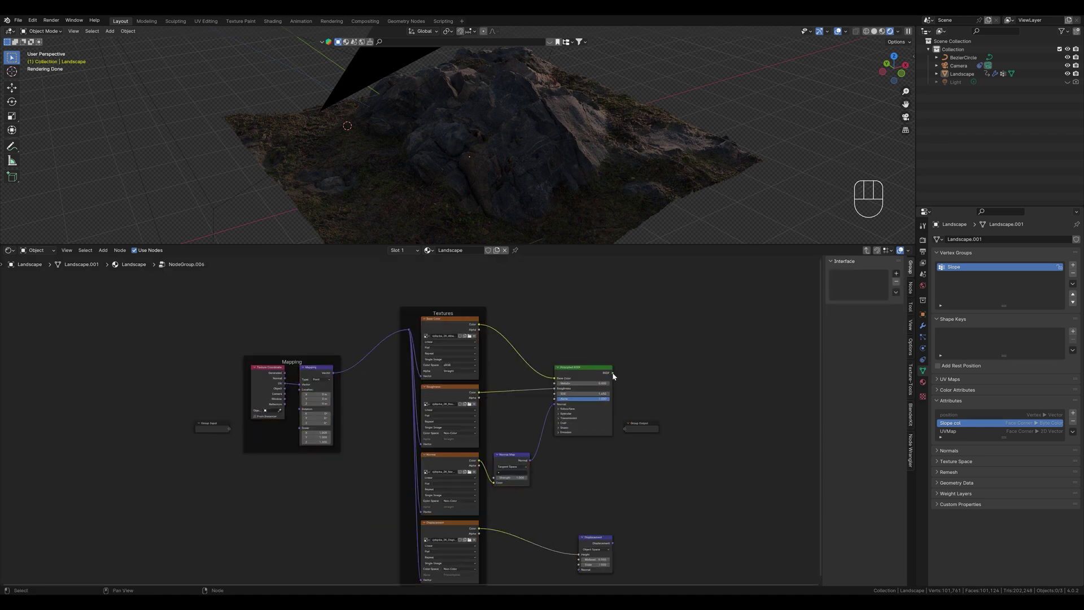
Expose BSDF and Displace group outputs and the Mapping scale input, deleting the Displacement node.
{"action": "left_click_drag", "start_coordinate": [613, 372], "coordinate": [625, 429]}
{"action": "left_click_drag", "start_coordinate": [479, 529], "coordinate": [624, 433]}
{"action": "left_click", "coordinate": [598, 537]}
{"action": "key", "text": "Delete"}
{"action": "double_click", "coordinate": [850, 285]}
{"action": "type", "text": "Displace"}
{"action": "left_click", "coordinate": [761, 284]}
{"action": "left_click_drag", "start_coordinate": [229, 428], "coordinate": [299, 428]}
{"action": "key", "text": "Tab"}
Place the group node beside the Moss node and label it Rocks.
{"action": "left_click_drag", "start_coordinate": [381, 337], "coordinate": [511, 439]}
{"action": "scroll", "coordinate": [474, 421], "scroll_direction": "up", "scroll_amount": 4}
{"action": "middle_click_drag", "start_coordinate": [474, 421], "coordinate": [447, 384]}
{"action": "left_click", "coordinate": [513, 384]}
{"action": "left_click", "coordinate": [511, 405]}
{"action": "right_click", "coordinate": [511, 405]}
{"action": "left_click", "coordinate": [506, 406]}
{"action": "key", "text": "shift"}
{"action": "type", "text": "Rocks"}
{"action": "key", "text": "Return"}
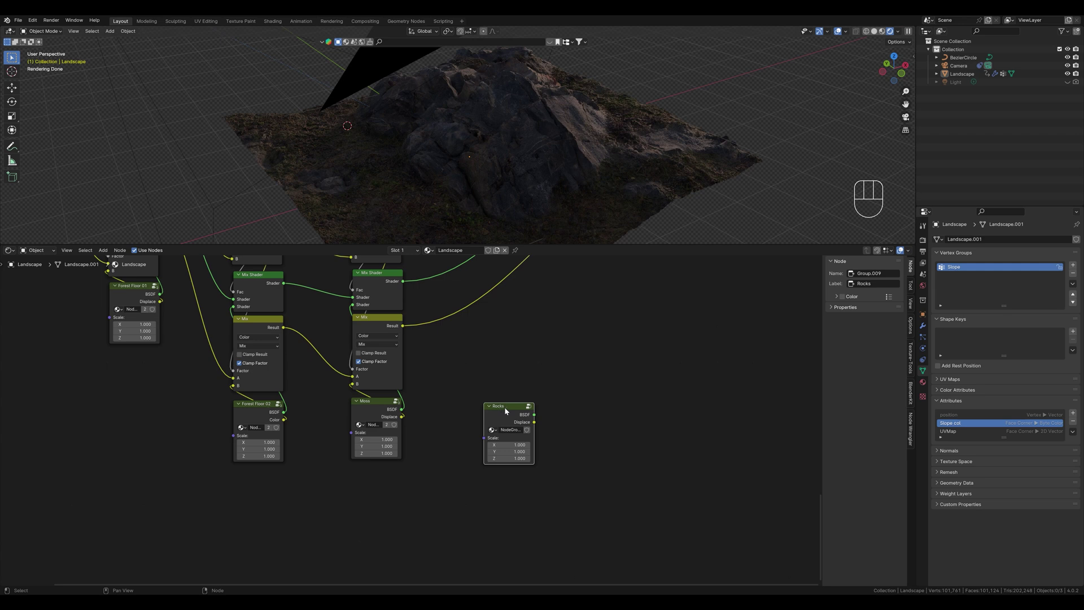
{"action": "left_click_drag", "start_coordinate": [505, 410], "coordinate": [488, 406]}
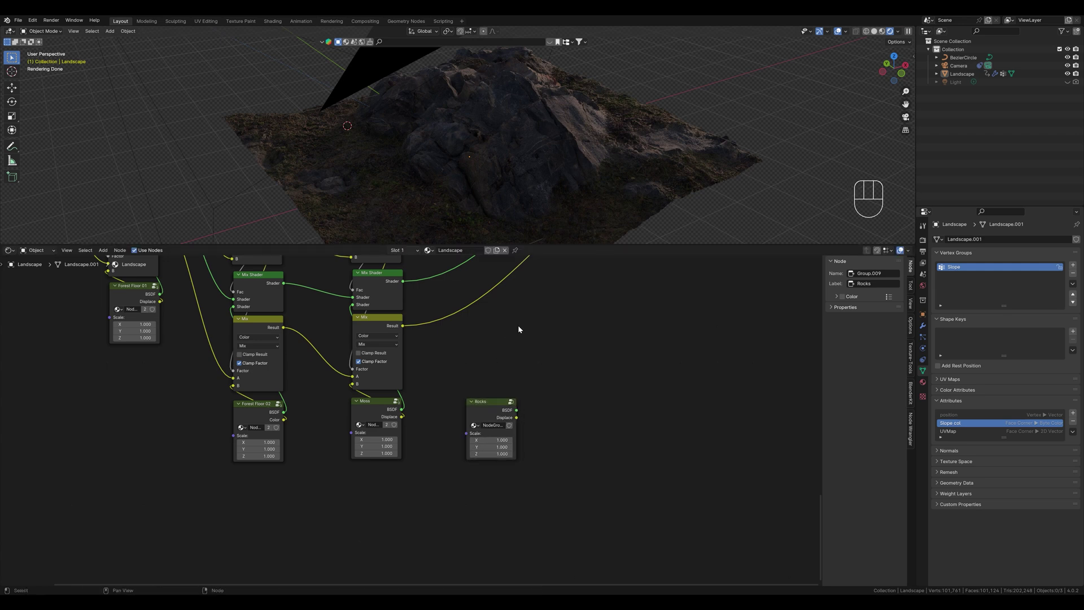
{"action": "middle_click_drag", "start_coordinate": [517, 324], "coordinate": [495, 374]}
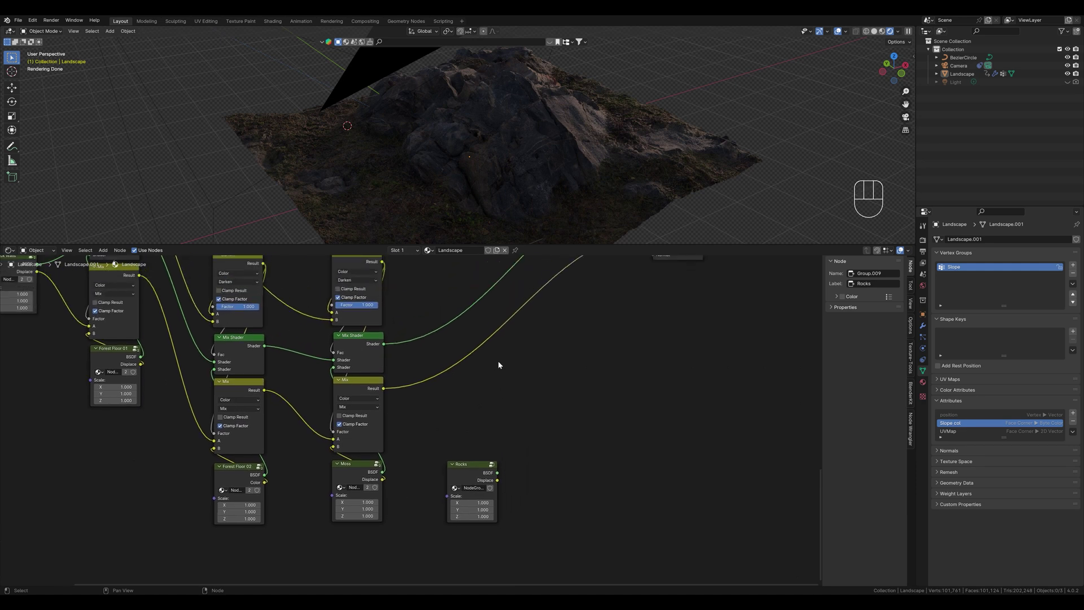
In Solid shading and Vertex Paint mode, add a colour attribute named Rocks.
{"action": "left_click", "coordinate": [875, 32]}
{"action": "left_click", "coordinate": [54, 31]}
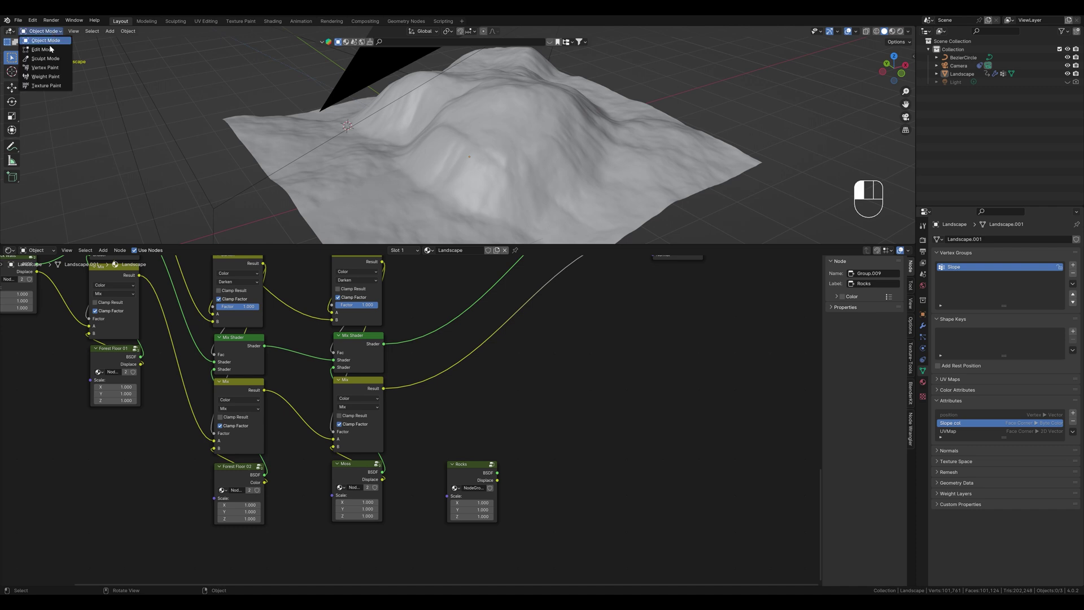
{"action": "left_click", "coordinate": [45, 68]}
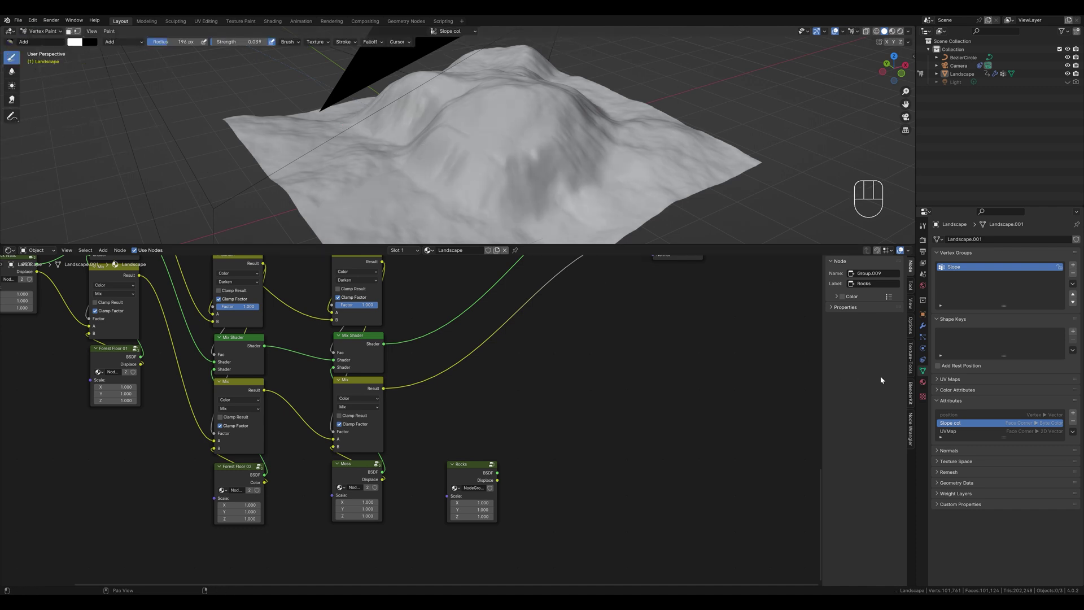
{"action": "left_click", "coordinate": [942, 389]}
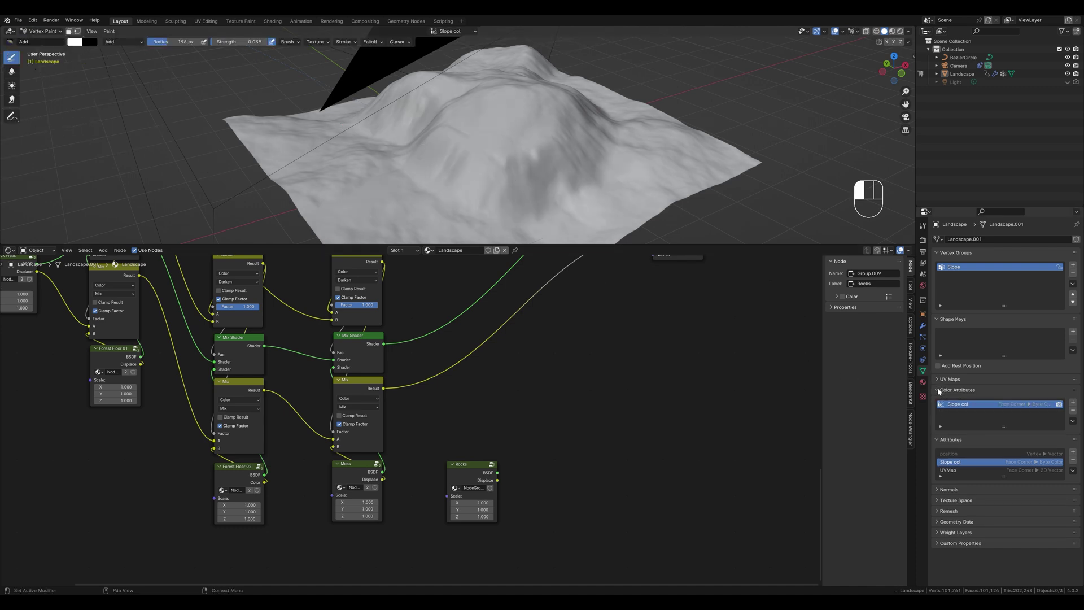
{"action": "left_click", "coordinate": [1073, 402]}
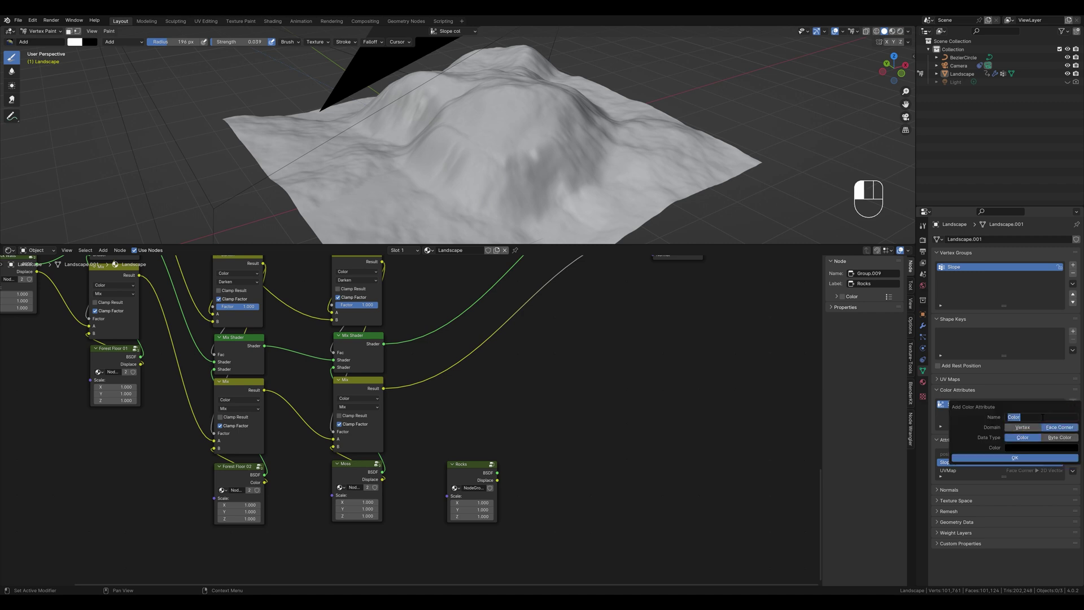
{"action": "type", "text": "Rocks"}
{"action": "left_click", "coordinate": [1016, 458]}
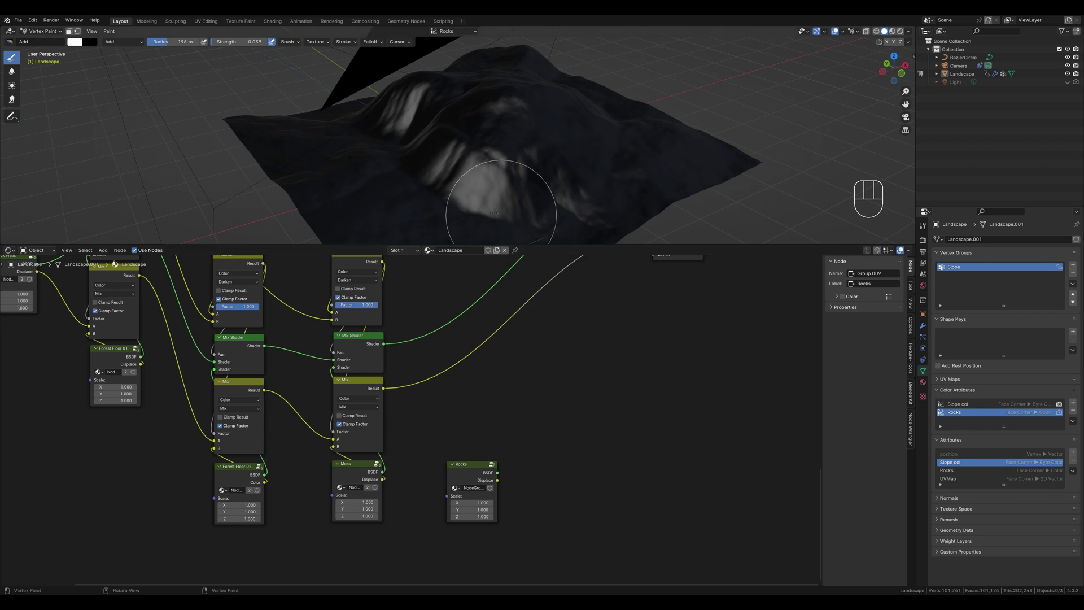
Set brush Strength to 1 and paint white strokes across the terrain slopes.
{"action": "left_click_drag", "start_coordinate": [449, 197], "coordinate": [471, 213]}
{"action": "left_click_drag", "start_coordinate": [251, 41], "coordinate": [317, 42]}
{"action": "middle_click_drag", "start_coordinate": [551, 174], "coordinate": [523, 185]}
{"action": "middle_click_drag", "start_coordinate": [522, 185], "coordinate": [508, 131], "text": "shift"}
{"action": "mouse_move", "coordinate": [451, 169]}
{"action": "left_mouse_down"}
{"action": "mouse_move", "coordinate": [503, 172]}
{"action": "mouse_move", "coordinate": [576, 115]}
{"action": "left_mouse_up"}
{"action": "middle_click_drag", "start_coordinate": [486, 146], "coordinate": [575, 138]}
{"action": "mouse_move", "coordinate": [492, 151]}
{"action": "left_mouse_down"}
{"action": "mouse_move", "coordinate": [423, 135]}
{"action": "mouse_move", "coordinate": [297, 148]}
{"action": "mouse_move", "coordinate": [271, 90]}
{"action": "left_mouse_up"}
{"action": "mouse_move", "coordinate": [542, 112]}
{"action": "middle_mouse_down"}
{"action": "mouse_move", "coordinate": [556, 181]}
{"action": "mouse_move", "coordinate": [559, 126]}
{"action": "mouse_move", "coordinate": [559, 194]}
{"action": "middle_mouse_up"}
Back in Object Mode with Rendered shading, add a Color Attribute node reading Rocks.
{"action": "left_click", "coordinate": [41, 31]}
{"action": "left_click", "coordinate": [40, 41]}
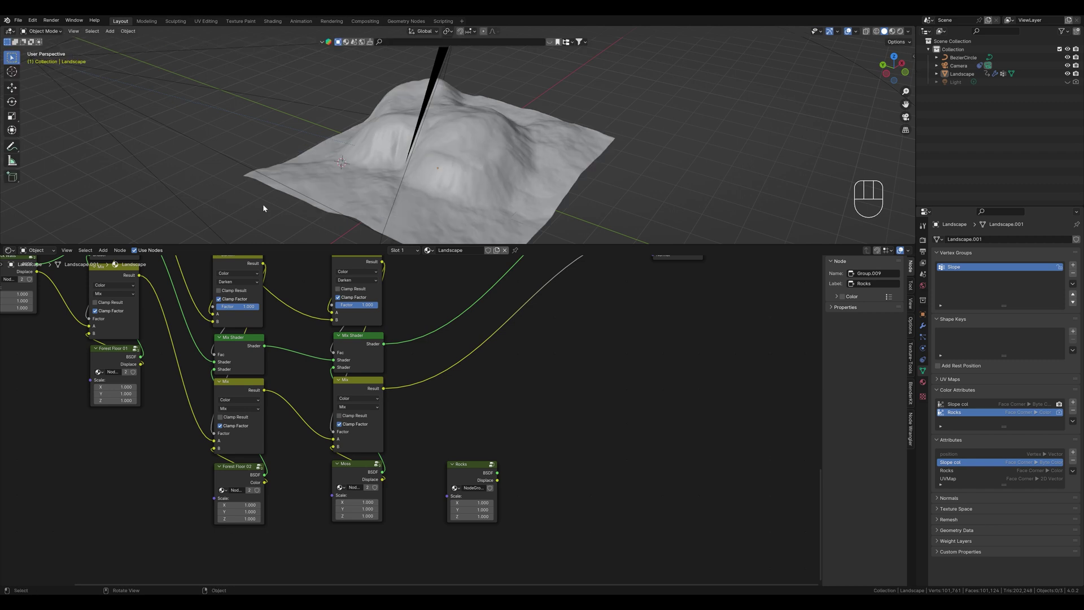
{"action": "left_click", "coordinate": [902, 31]}
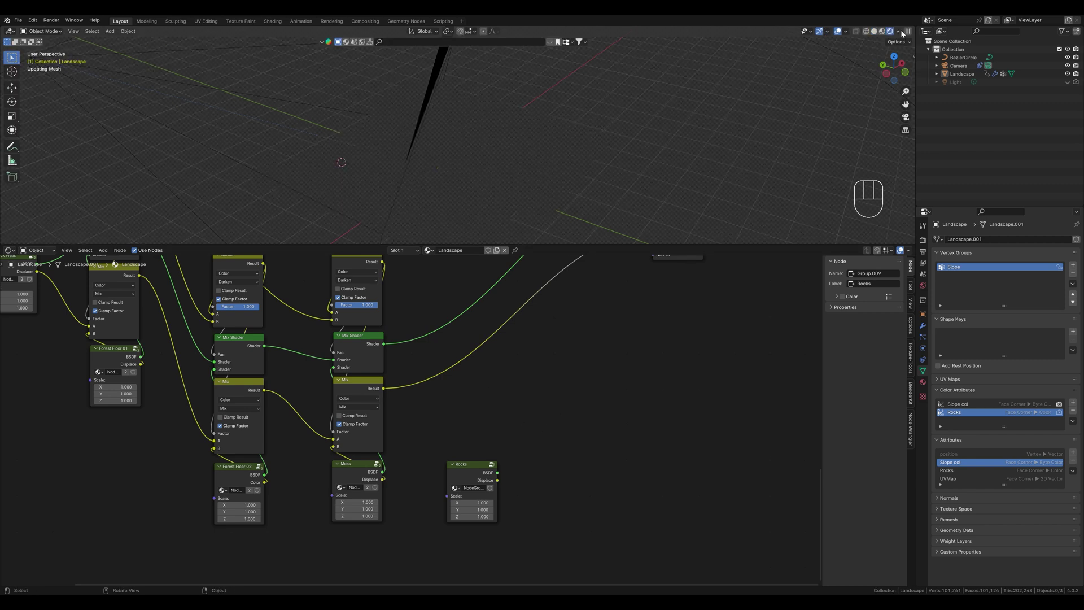
{"action": "key", "text": "shift+a"}
{"action": "type", "text": "color a"}
{"action": "key", "text": "Return"}
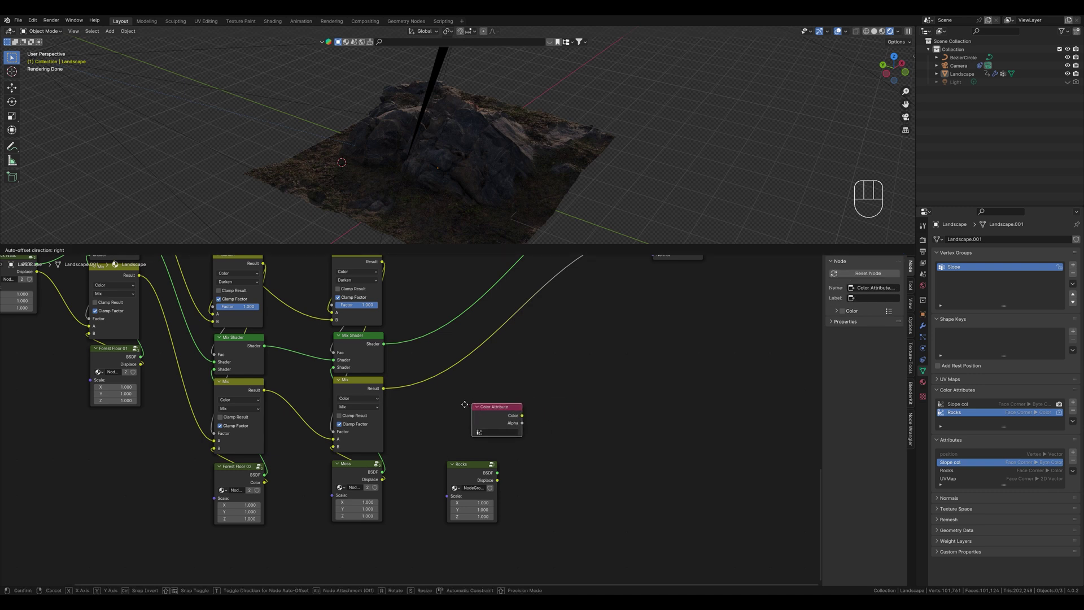
{"action": "left_click", "coordinate": [446, 402]}
{"action": "left_click", "coordinate": [473, 431]}
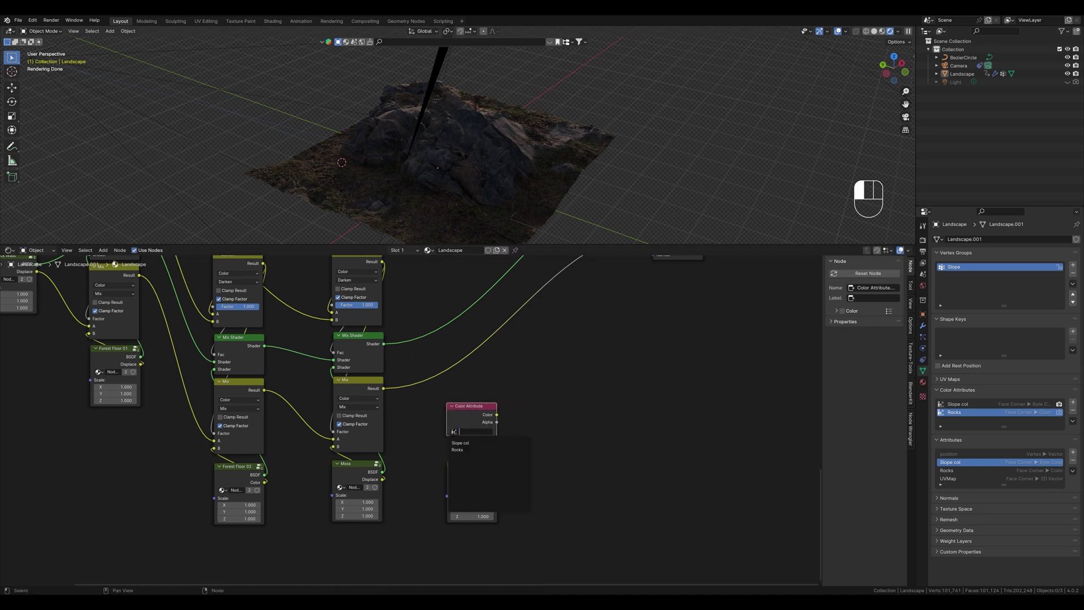
{"action": "left_click", "coordinate": [458, 450]}
Duplicate the Mix Shader and Mix pair, chain the previous results and Rocks BSDF/Displace into it, and preview.
{"action": "left_click_drag", "start_coordinate": [415, 427], "coordinate": [332, 332]}
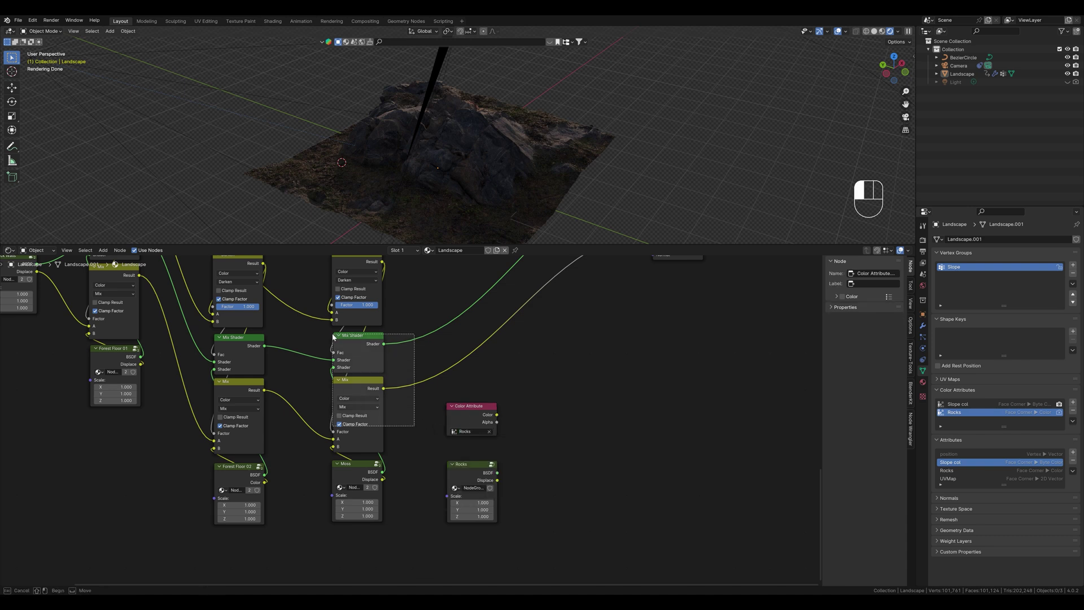
{"action": "key", "text": "shift+d"}
{"action": "left_click", "coordinate": [552, 363]}
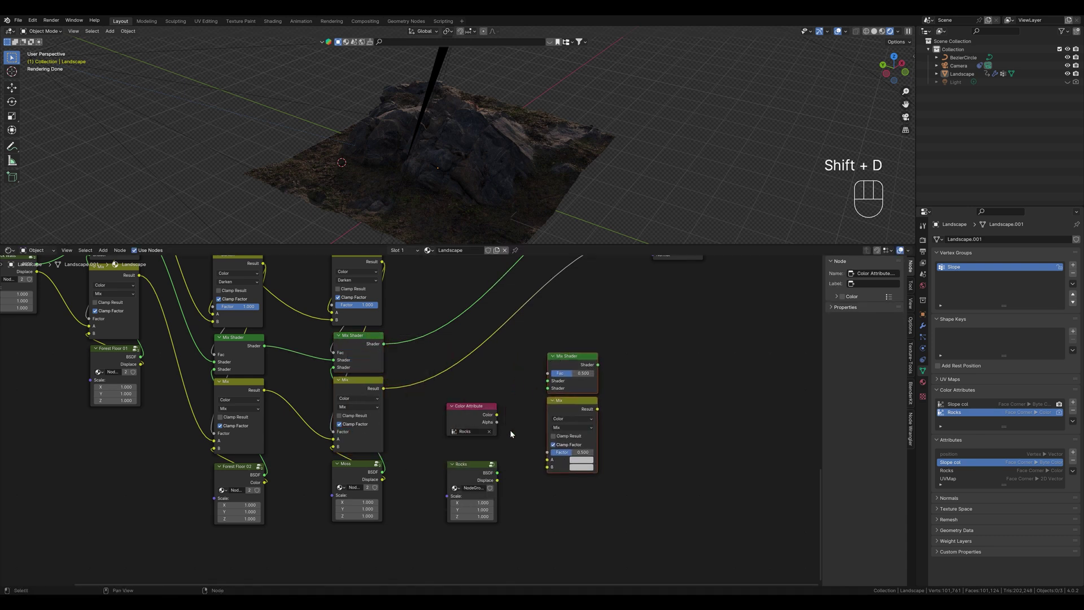
{"action": "left_click_drag", "start_coordinate": [384, 343], "coordinate": [547, 380]}
{"action": "left_click_drag", "start_coordinate": [383, 387], "coordinate": [547, 459]}
{"action": "left_click_drag", "start_coordinate": [496, 472], "coordinate": [547, 466]}
{"action": "left_click_drag", "start_coordinate": [496, 415], "coordinate": [547, 374]}
{"action": "left_click", "coordinate": [579, 358], "text": "ctrl+shift"}
Connect the combined displacement Mix result to the Displacement node's Height input.
{"action": "scroll", "coordinate": [629, 384], "scroll_direction": "down", "scroll_amount": 3}
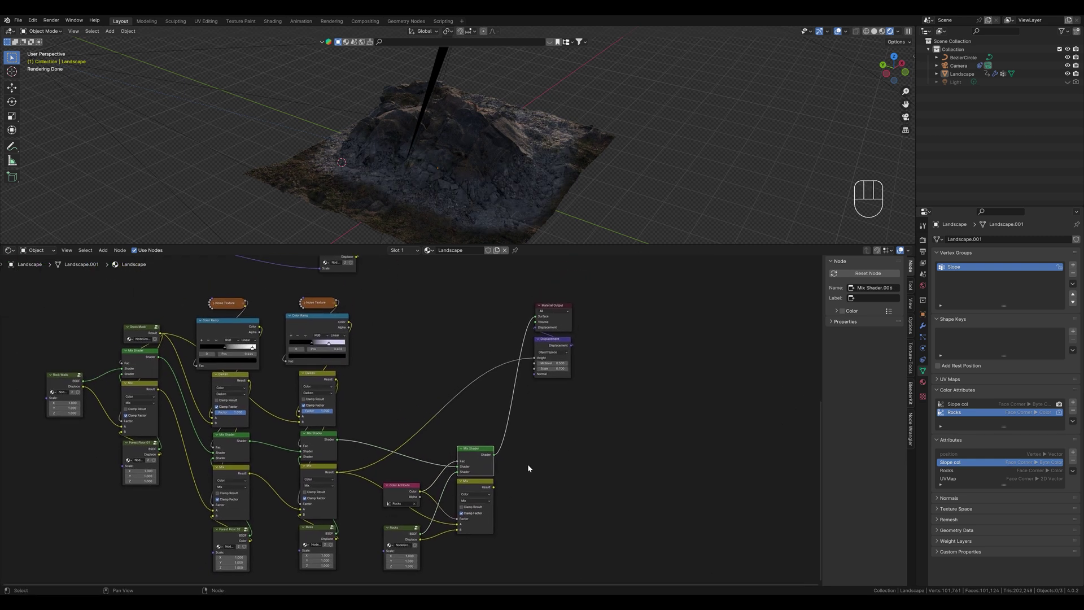
{"action": "left_click_drag", "start_coordinate": [496, 487], "coordinate": [503, 480]}
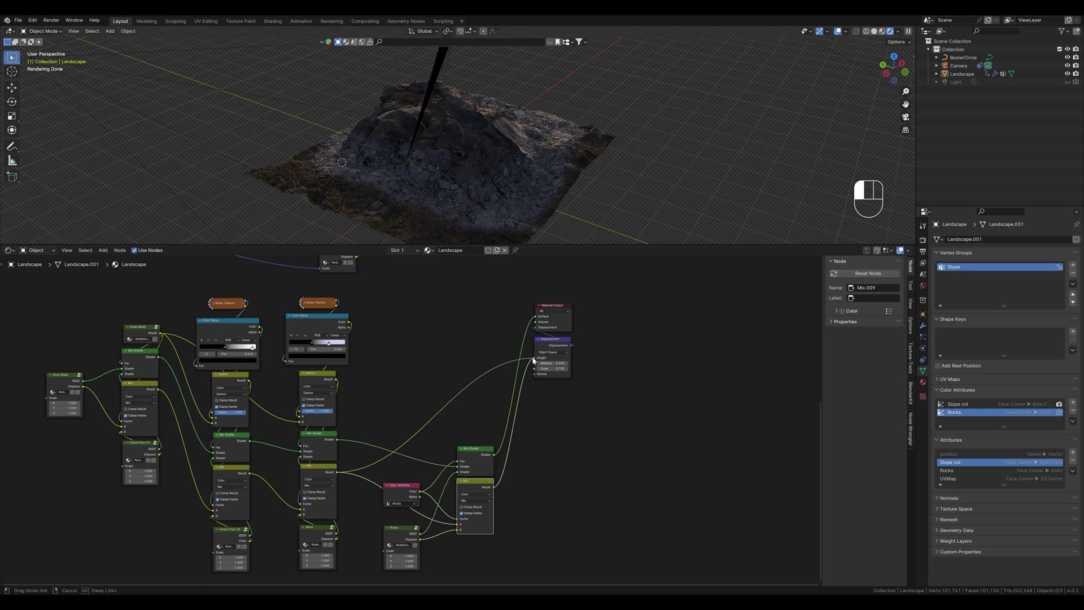
{"action": "left_click_drag", "start_coordinate": [533, 360], "coordinate": [533, 360]}
{"action": "middle_click_drag", "start_coordinate": [580, 209], "coordinate": [421, 198]}
{"action": "scroll", "coordinate": [423, 184], "scroll_direction": "down", "scroll_amount": 1}
{"action": "middle_click_drag", "start_coordinate": [424, 186], "coordinate": [432, 124], "text": "shift"}
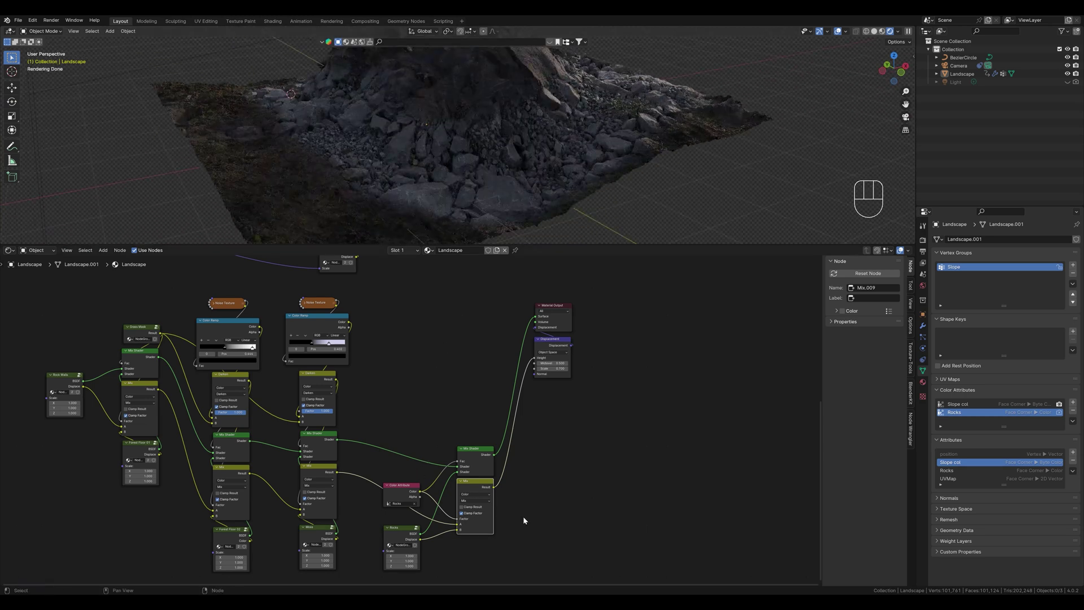
Move the new mix nodes and the Rocks Color Attribute node up out of the way.
{"action": "left_click_drag", "start_coordinate": [469, 481], "coordinate": [394, 423]}
{"action": "left_click_drag", "start_coordinate": [402, 485], "coordinate": [401, 264]}
{"action": "left_click", "coordinate": [452, 336]}
{"action": "middle_click_drag", "start_coordinate": [371, 402], "coordinate": [383, 409]}
Duplicate a Noise Texture/Color Ramp pair and a Darken mix node with Shift+D.
{"action": "left_click_drag", "start_coordinate": [383, 408], "coordinate": [299, 345]}
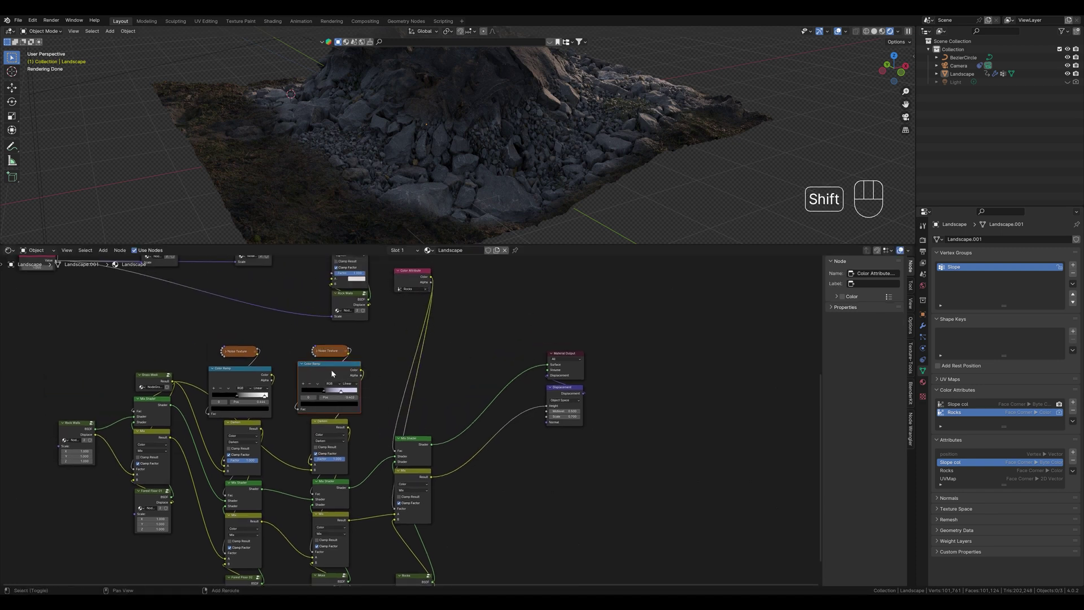
{"action": "key", "text": "shift+d"}
{"action": "left_click", "coordinate": [470, 340]}
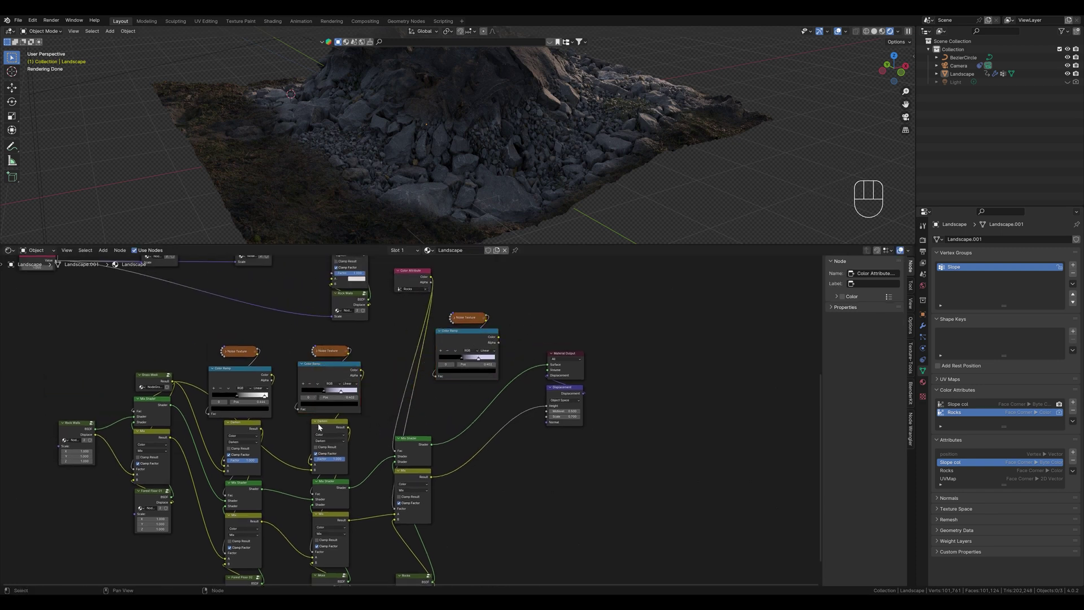
{"action": "left_click", "coordinate": [321, 428]}
{"action": "key", "text": "shift+d"}
Feed the Rocks Color Attribute into Darken A and the noise Color Ramp into Darken B.
{"action": "left_click", "coordinate": [507, 333]}
{"action": "scroll", "coordinate": [507, 333], "scroll_direction": "up", "scroll_amount": 3}
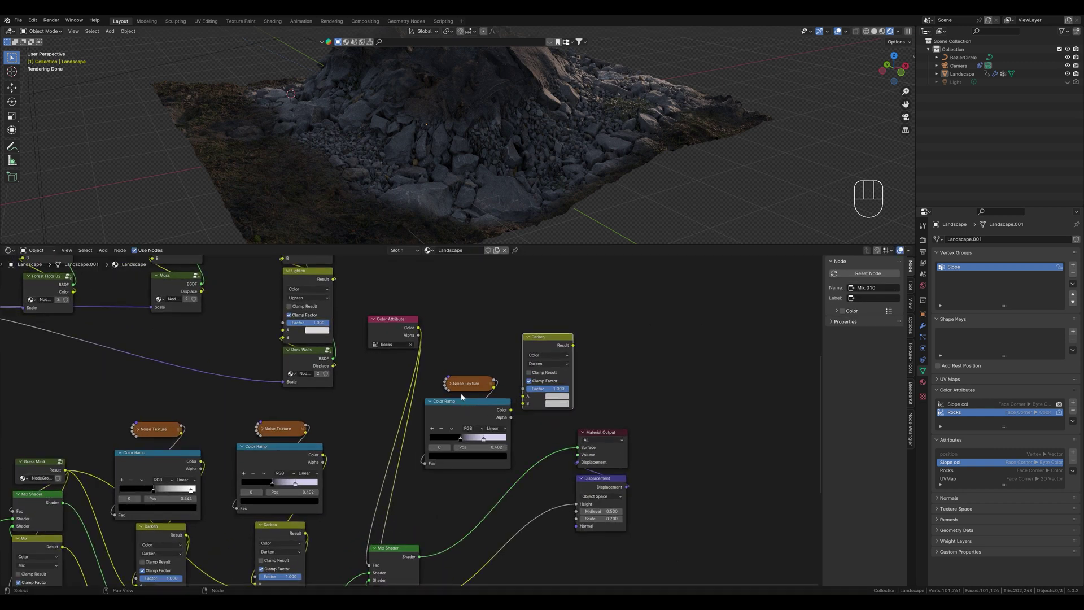
{"action": "left_click", "coordinate": [404, 323], "text": "ctrl+shift"}
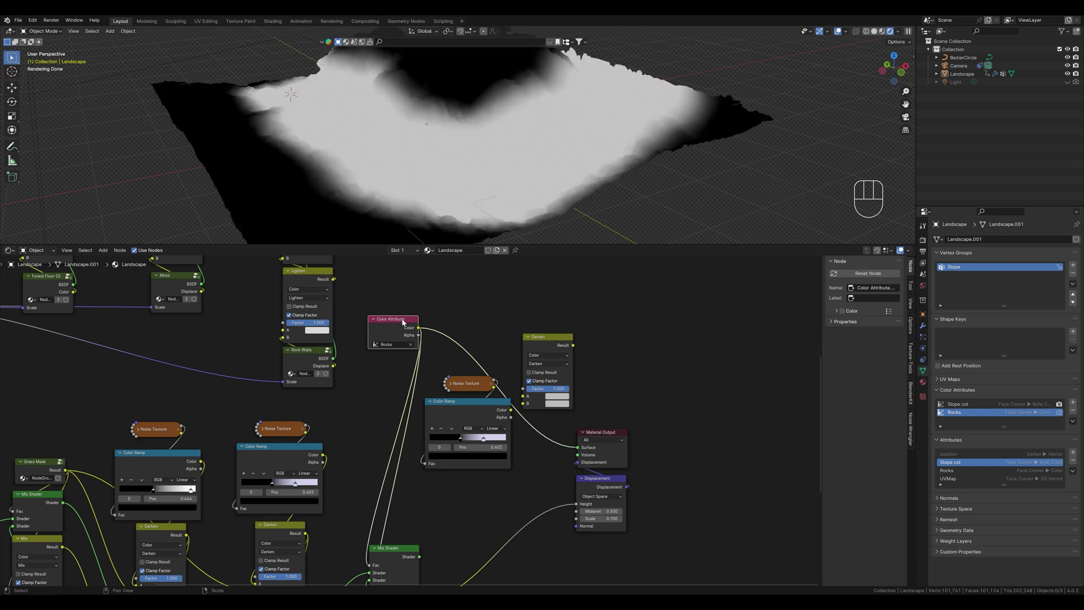
{"action": "left_click_drag", "start_coordinate": [518, 397], "coordinate": [523, 396]}
{"action": "left_click", "coordinate": [471, 403], "text": "ctrl+shift"}
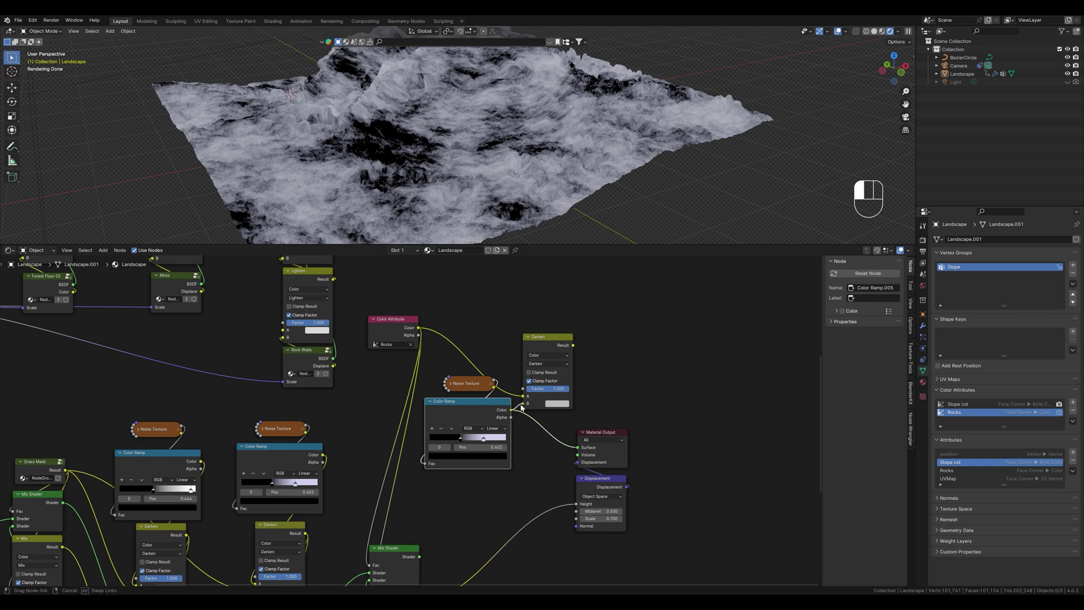
{"action": "left_click_drag", "start_coordinate": [521, 406], "coordinate": [523, 403]}
Link the Darken result to the rock Mix Shader Fac and the displacement Mix Factor.
{"action": "left_click_drag", "start_coordinate": [576, 346], "coordinate": [568, 377]}
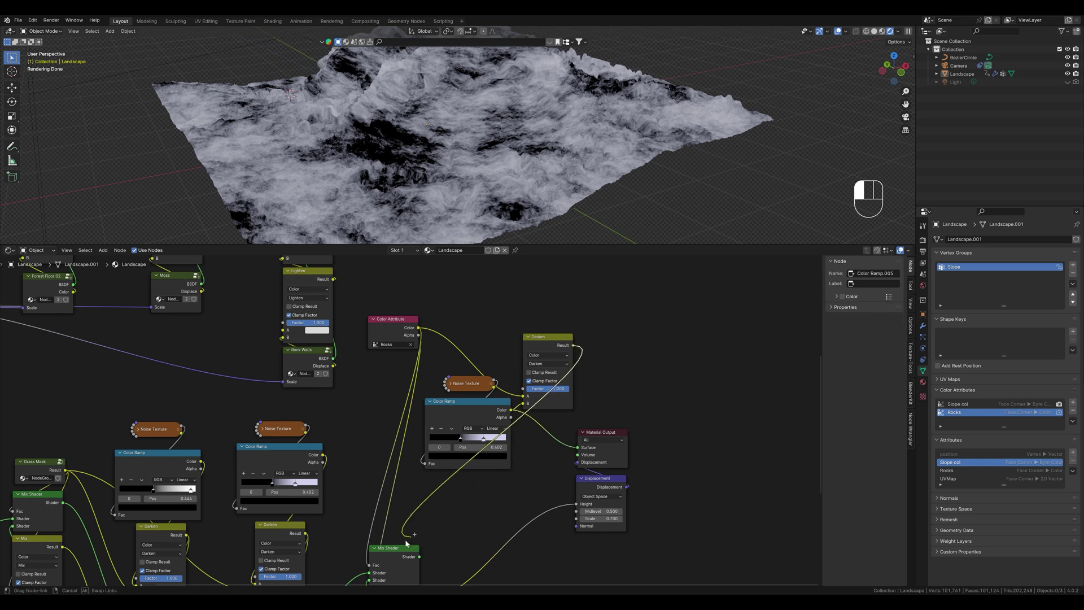
{"action": "left_click_drag", "start_coordinate": [399, 549], "coordinate": [368, 565]}
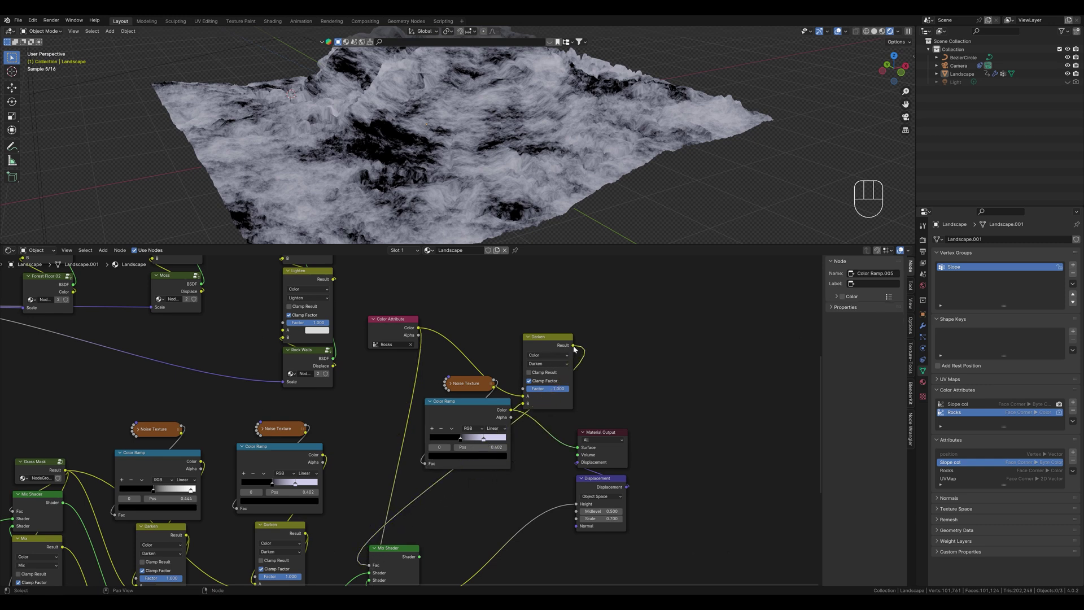
{"action": "left_click_drag", "start_coordinate": [574, 349], "coordinate": [372, 516]}
{"action": "middle_click_drag", "start_coordinate": [463, 278], "coordinate": [473, 370]}
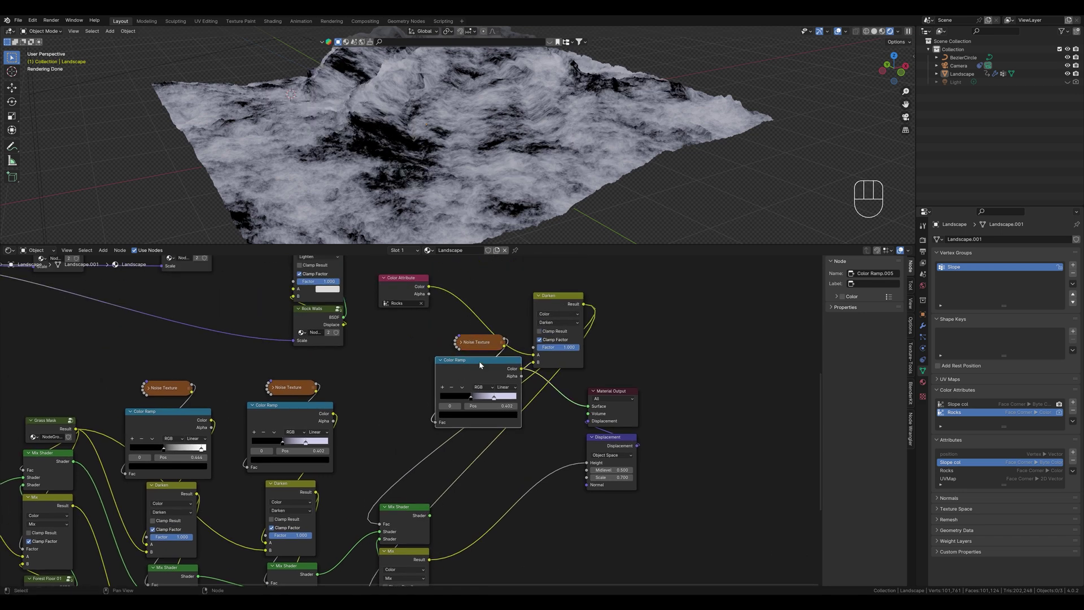
Arrange the noise, ramp and Darken nodes and connect the rock mix shader to Material Output.
{"action": "left_click_drag", "start_coordinate": [480, 364], "coordinate": [409, 349]}
{"action": "left_click_drag", "start_coordinate": [569, 302], "coordinate": [416, 430]}
{"action": "left_click_drag", "start_coordinate": [429, 515], "coordinate": [587, 406]}
{"action": "middle_click_drag", "start_coordinate": [335, 158], "coordinate": [440, 180]}
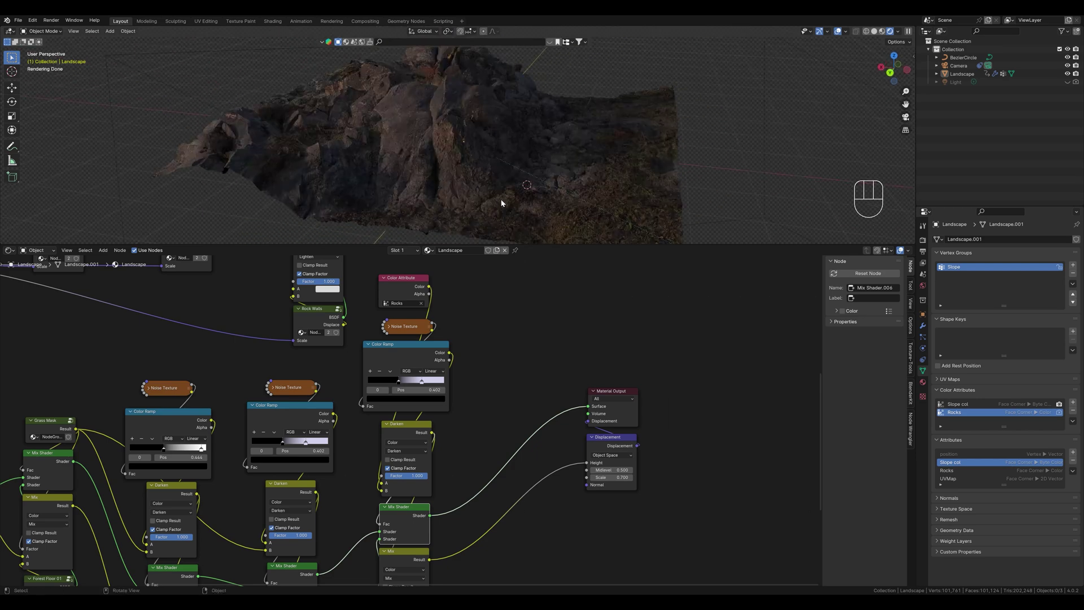
{"action": "mouse_move", "coordinate": [503, 202]}
{"action": "middle_mouse_down"}
{"action": "mouse_move", "coordinate": [496, 192]}
{"action": "mouse_move", "coordinate": [532, 200]}
{"action": "mouse_move", "coordinate": [495, 196]}
{"action": "middle_mouse_up"}
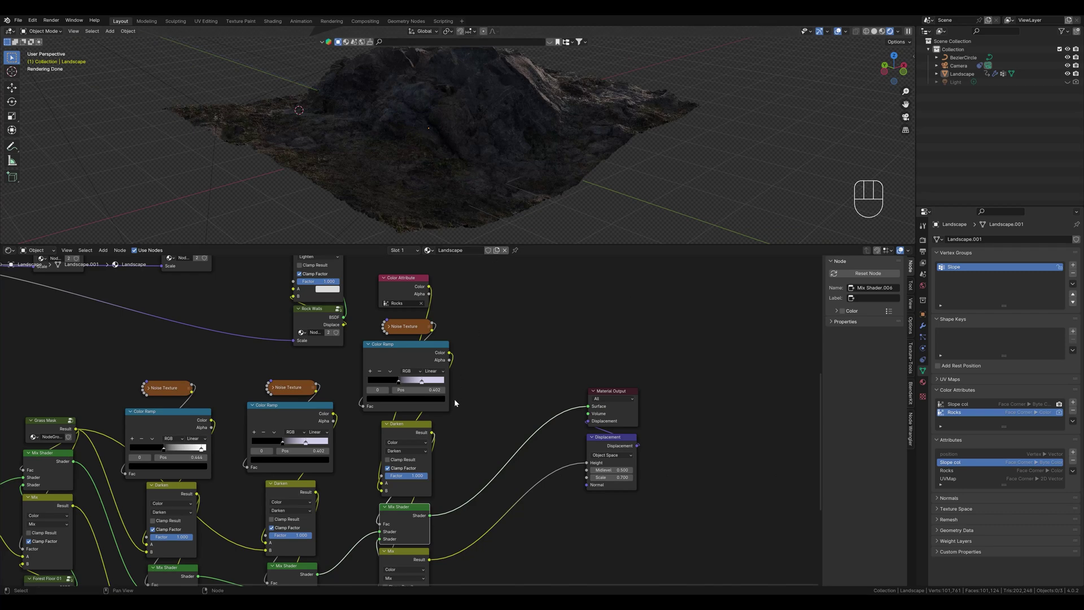
Align the right-hand node column with the Rocks nodes.
{"action": "middle_click_drag", "start_coordinate": [460, 402], "coordinate": [584, 334]}
{"action": "scroll", "coordinate": [539, 408], "scroll_direction": "down", "scroll_amount": 4}
{"action": "scroll", "coordinate": [584, 333], "scroll_direction": "down", "scroll_amount": 4}
{"action": "left_click_drag", "start_coordinate": [531, 289], "coordinate": [479, 473]}
{"action": "left_click_drag", "start_coordinate": [520, 564], "coordinate": [470, 332]}
{"action": "left_click_drag", "start_coordinate": [475, 358], "coordinate": [479, 393]}
{"action": "left_click_drag", "start_coordinate": [170, 344], "coordinate": [420, 518]}
Line up the left node groups and output nodes into matching rows.
{"action": "left_click_drag", "start_coordinate": [417, 492], "coordinate": [425, 525]}
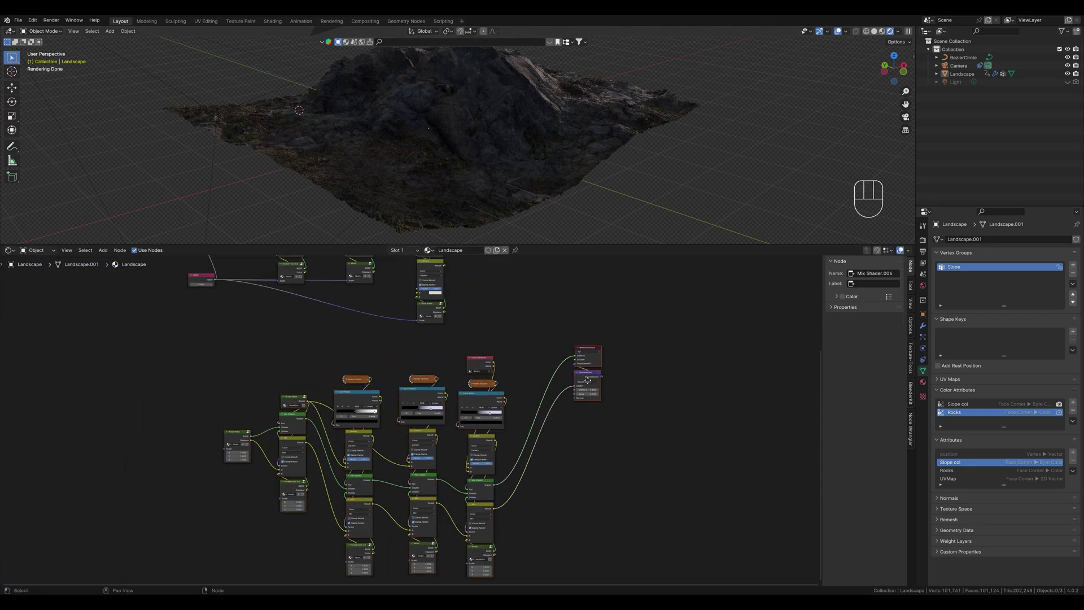
{"action": "left_click_drag", "start_coordinate": [542, 339], "coordinate": [585, 383]}
{"action": "left_click_drag", "start_coordinate": [585, 384], "coordinate": [580, 430]}
{"action": "left_click", "coordinate": [581, 429]}
{"action": "scroll", "coordinate": [563, 409], "scroll_direction": "up", "scroll_amount": 2}
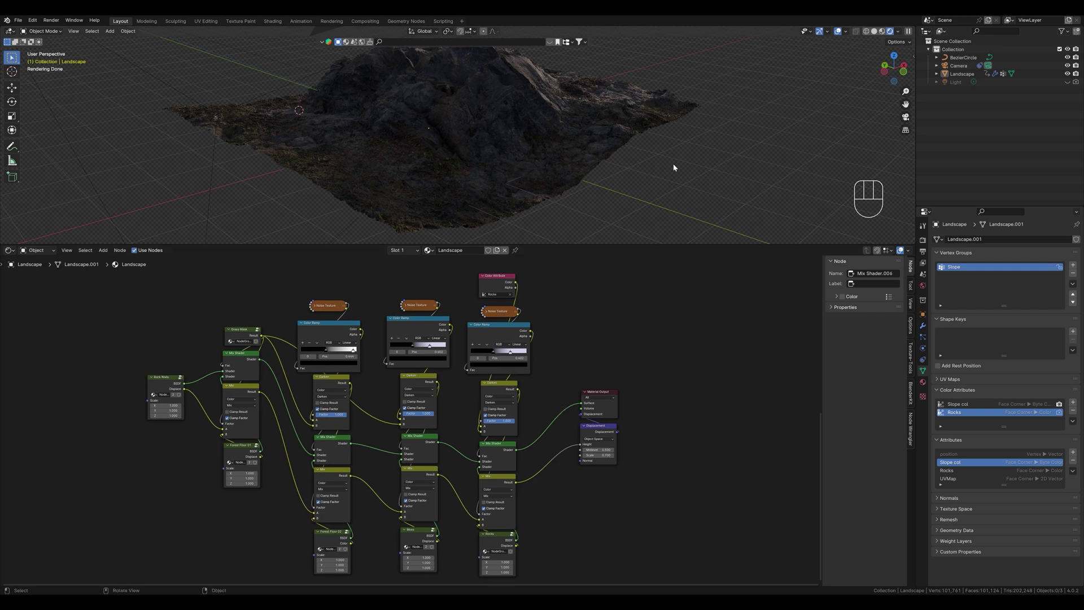
{"action": "middle_click_drag", "start_coordinate": [673, 168], "coordinate": [551, 150]}
In Vertex Paint mode, paint extra rock areas with the Add brush, then pick the Subtract brush.
{"action": "left_click", "coordinate": [42, 31]}
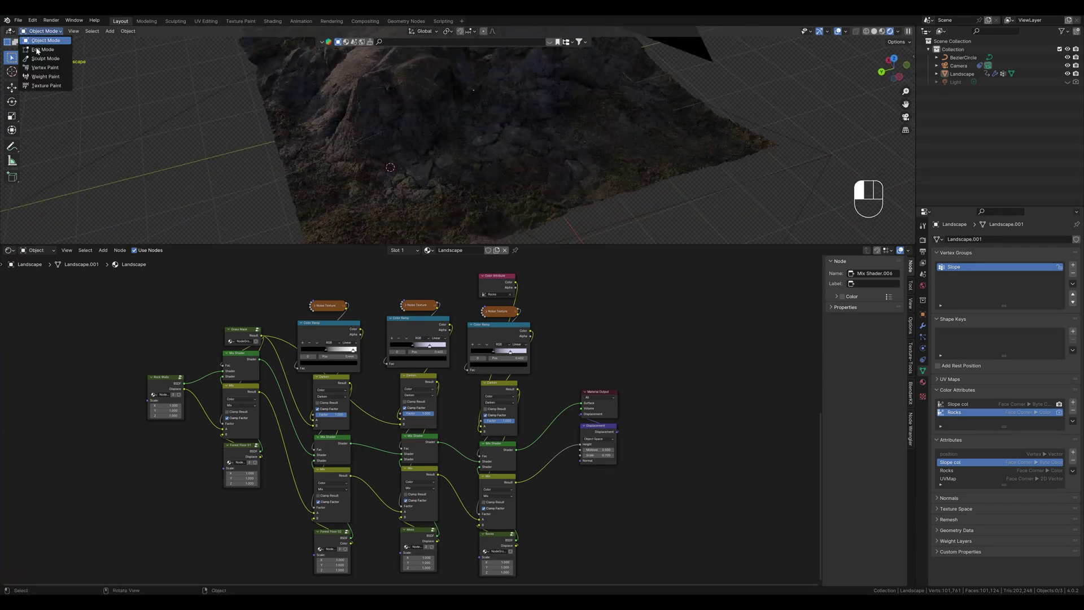
{"action": "left_click", "coordinate": [40, 67]}
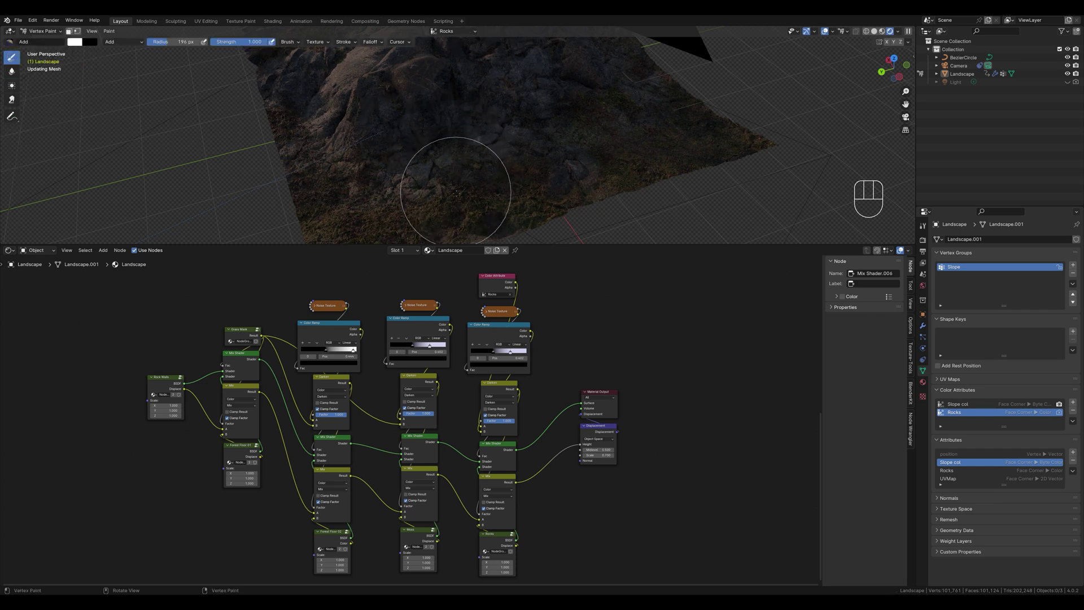
{"action": "mouse_move", "coordinate": [458, 195]}
{"action": "left_mouse_down"}
{"action": "mouse_move", "coordinate": [453, 208]}
{"action": "mouse_move", "coordinate": [435, 191]}
{"action": "mouse_move", "coordinate": [434, 203]}
{"action": "left_mouse_up"}
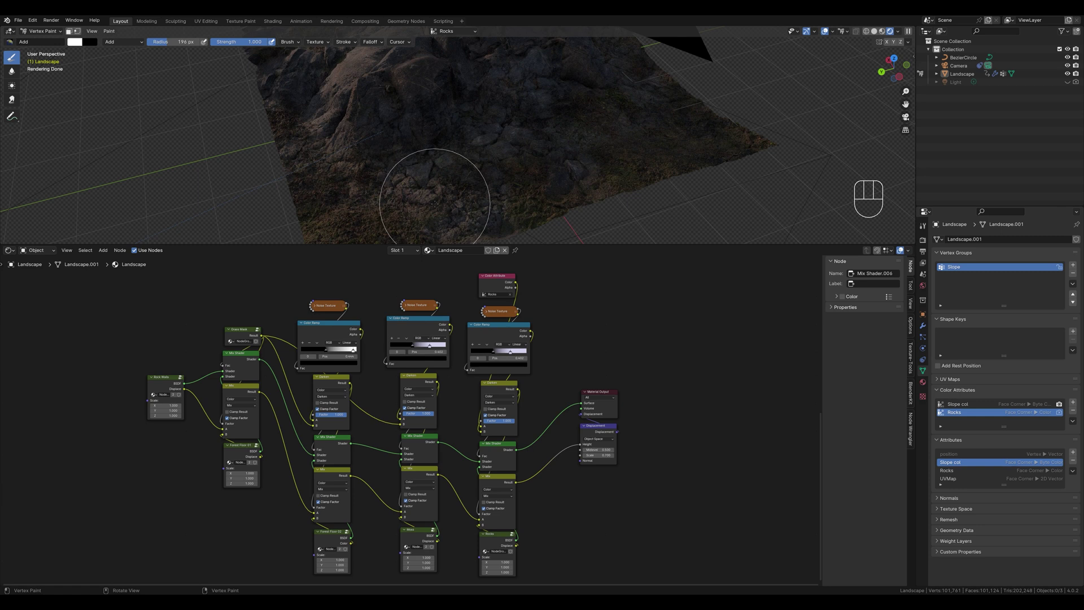
{"action": "left_click", "coordinate": [9, 42]}
{"action": "left_click", "coordinate": [216, 68]}
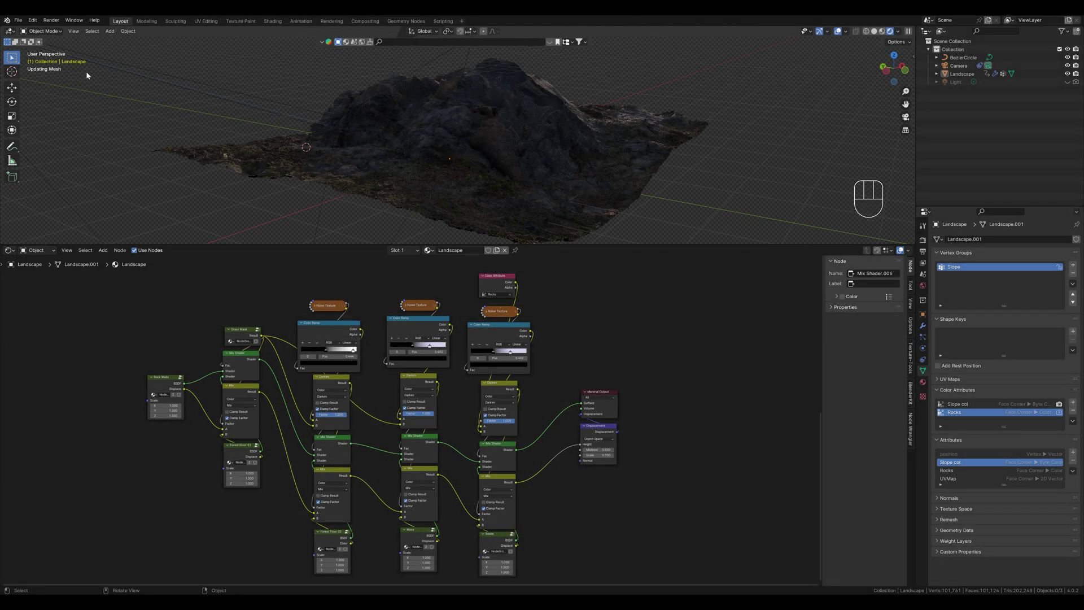
Inside the Rocks node group, search 'rgb' and drop an RGB Curves node onto the Base Color link.
{"action": "middle_click_drag", "start_coordinate": [495, 459], "coordinate": [474, 377]}
{"action": "scroll", "coordinate": [492, 411], "scroll_direction": "up", "scroll_amount": 4}
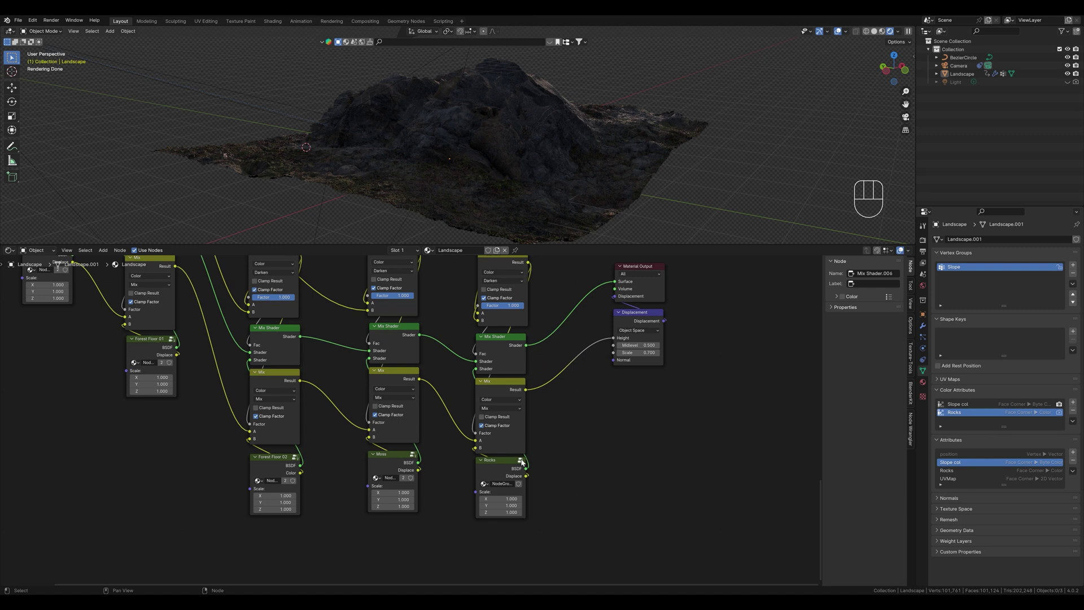
{"action": "left_click", "coordinate": [519, 460]}
{"action": "scroll", "coordinate": [521, 440], "scroll_direction": "down", "scroll_amount": 4}
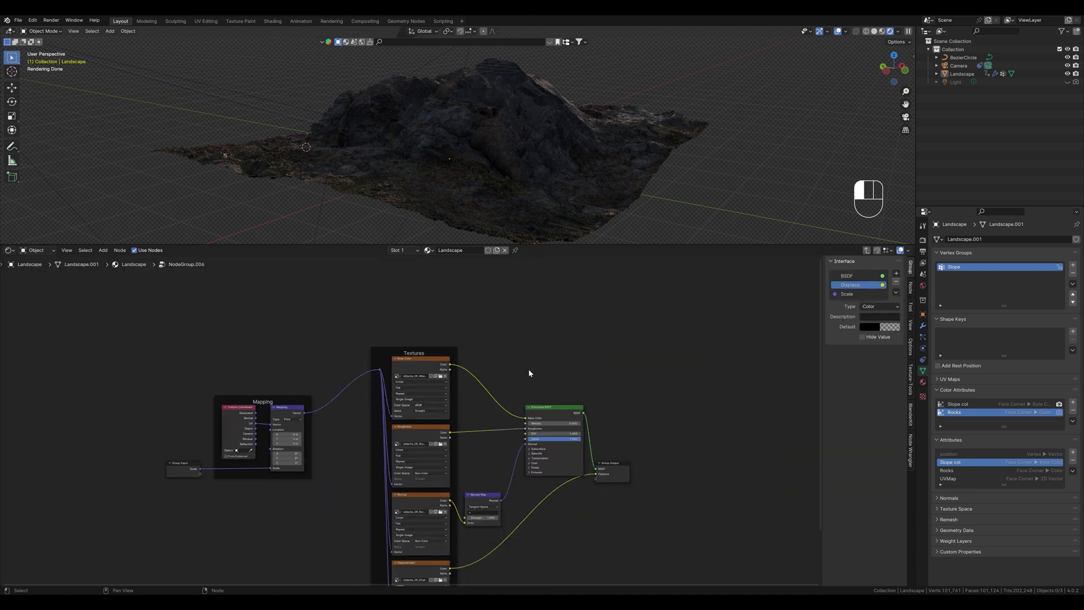
{"action": "key", "text": "shift+a"}
{"action": "left_click", "coordinate": [530, 370]}
{"action": "type", "text": "rgb"}
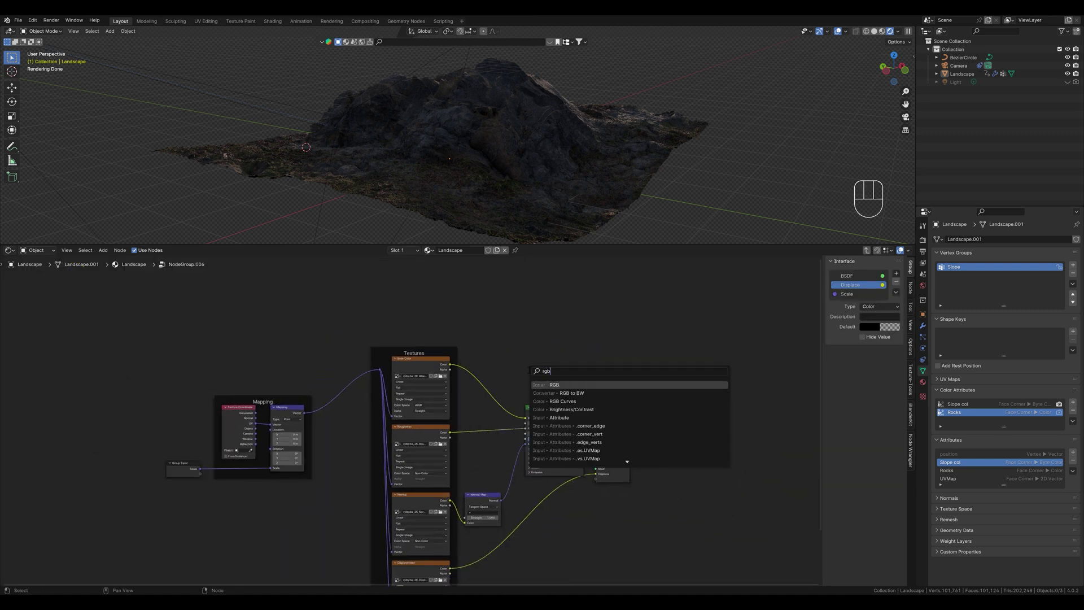
{"action": "key", "text": "Down"}
{"action": "key", "text": "Down"}
{"action": "key", "text": "Return"}
{"action": "left_click", "coordinate": [468, 355]}
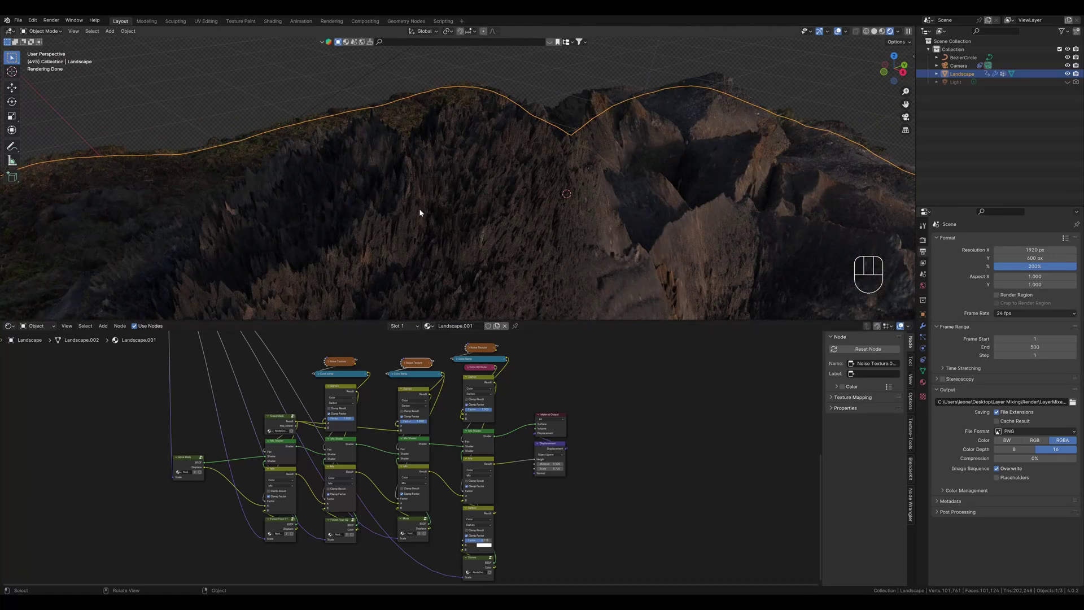
Mute and unmute the Mix.007 node to compare the terrain with and without it.
{"action": "middle_click_drag", "start_coordinate": [438, 277], "coordinate": [501, 257], "text": "shift"}
{"action": "scroll", "coordinate": [443, 410], "scroll_direction": "up", "scroll_amount": 2}
{"action": "scroll", "coordinate": [418, 455], "scroll_direction": "up", "scroll_amount": 2}
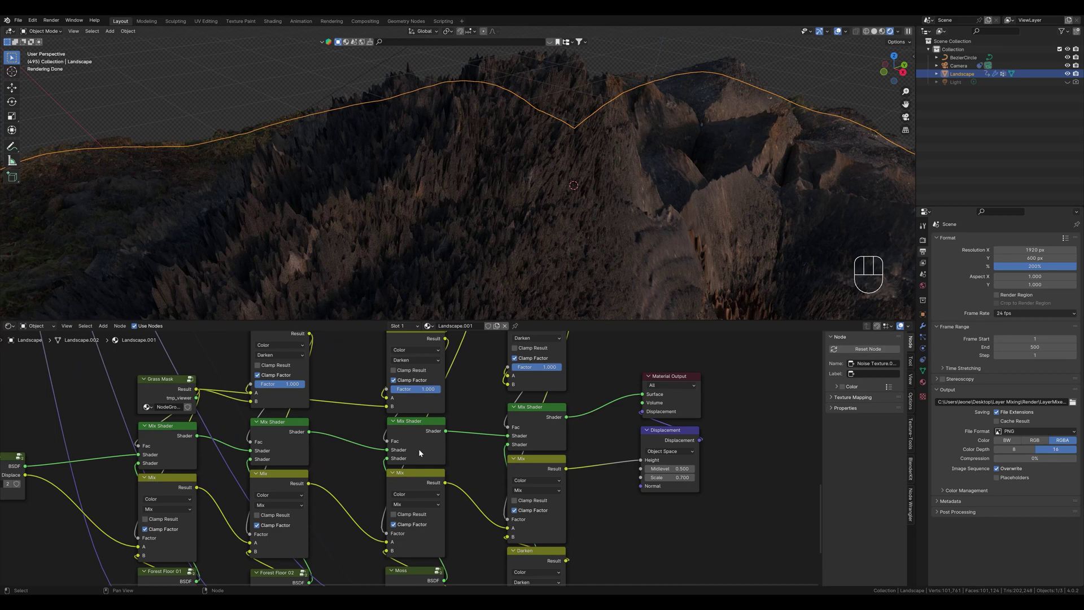
{"action": "left_click", "coordinate": [409, 478]}
{"action": "key", "text": "m"}
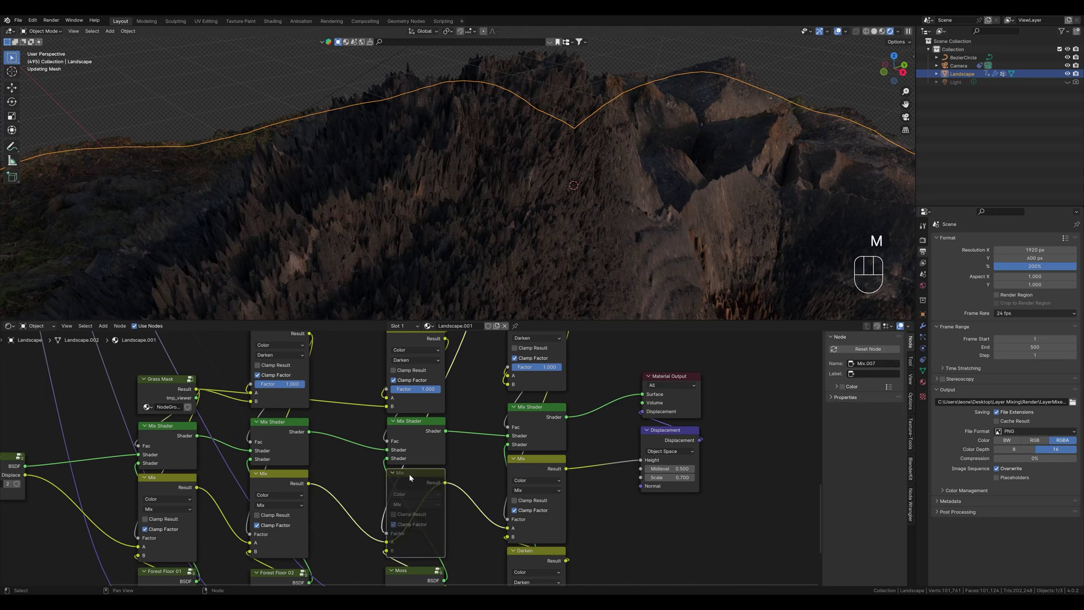
{"action": "key", "text": "m"}
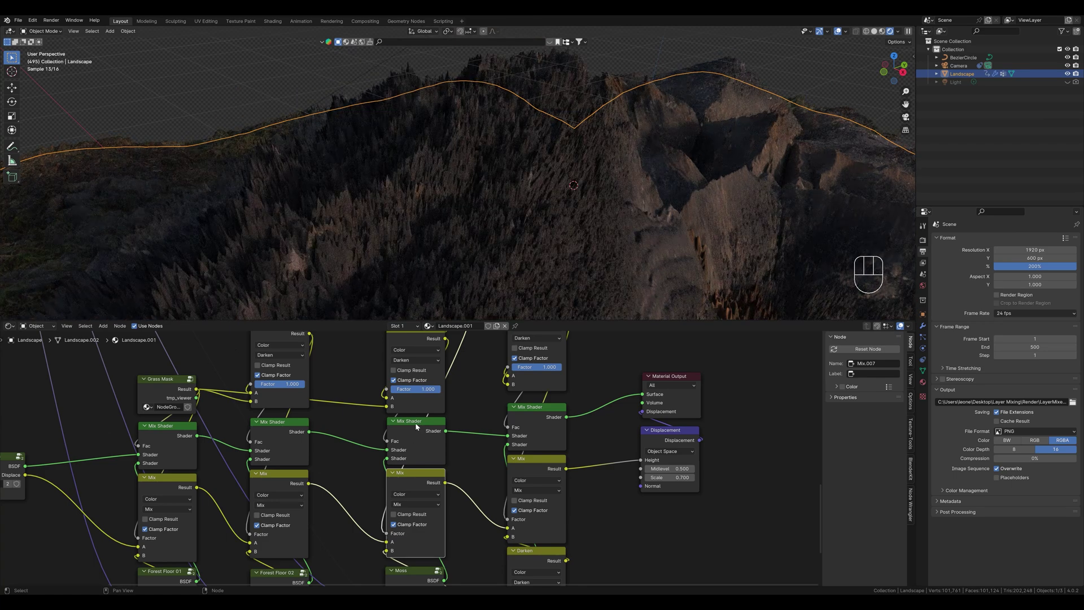
Set the middle Noise Texture's Detail to 7.2 and Roughness to 0.489.
{"action": "middle_click_drag", "start_coordinate": [404, 390], "coordinate": [405, 512]}
{"action": "left_click", "coordinate": [399, 403]}
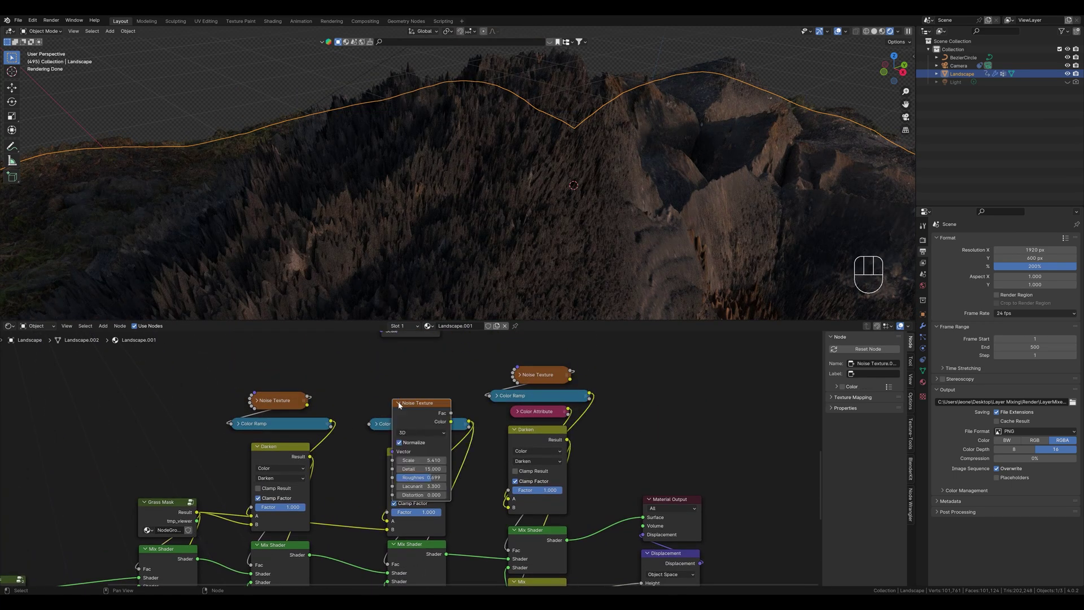
{"action": "mouse_move", "coordinate": [419, 478]}
{"action": "left_mouse_down"}
{"action": "mouse_move", "coordinate": [396, 469]}
{"action": "mouse_move", "coordinate": [405, 469]}
{"action": "left_mouse_up"}
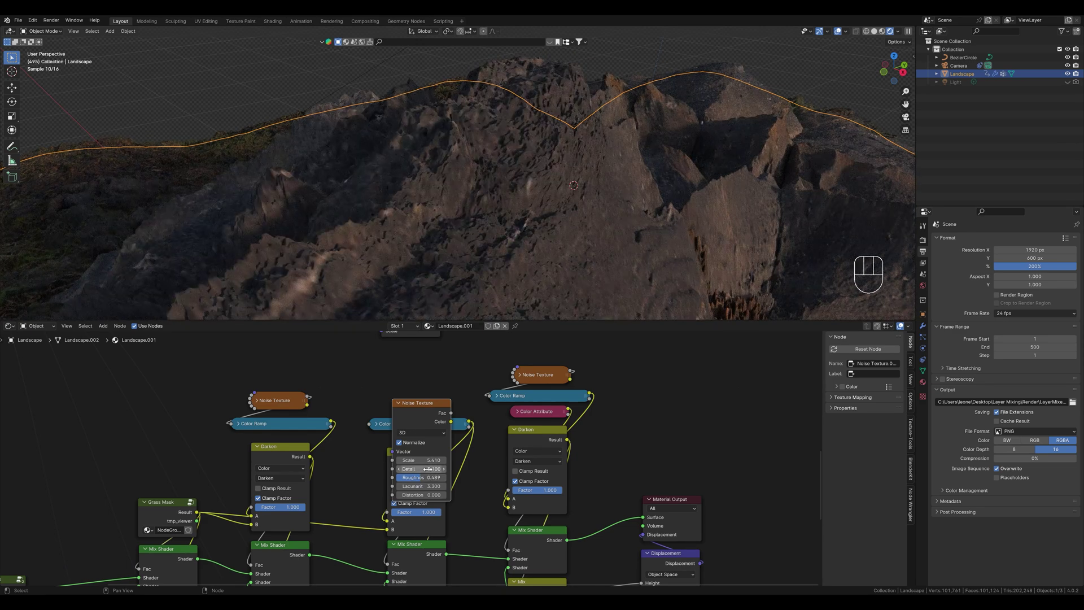